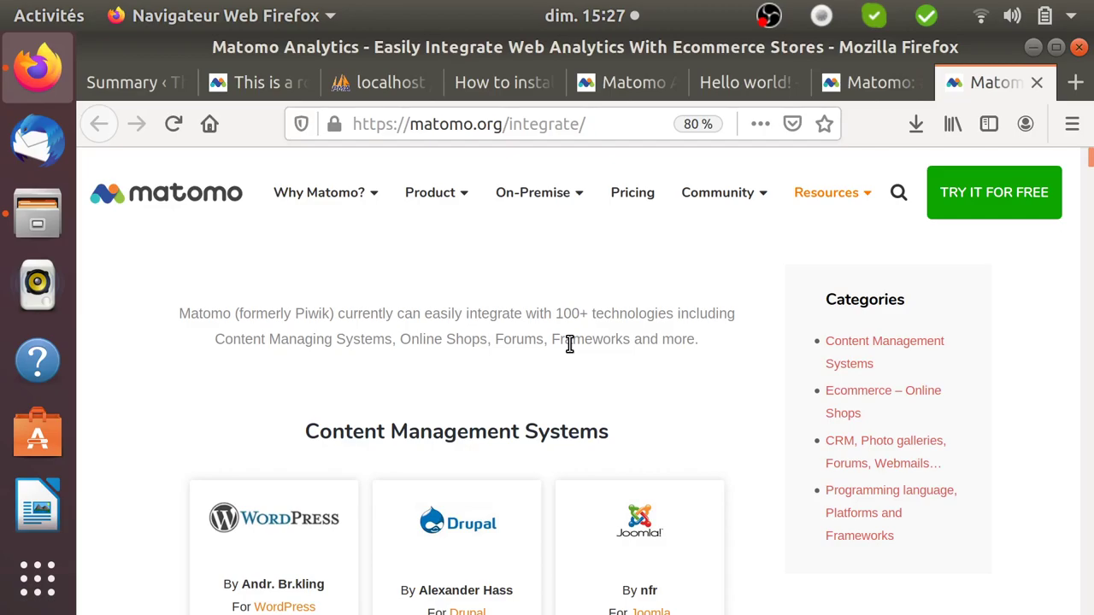
# Scroll the CMS integrations list, then bring up the matomo.org homepage with the WordPress beta banner.
pyautogui.moveTo(845, 195)
pyautogui.scroll(-1, 632, 336)
pyautogui.scroll(-15, 632, 336)
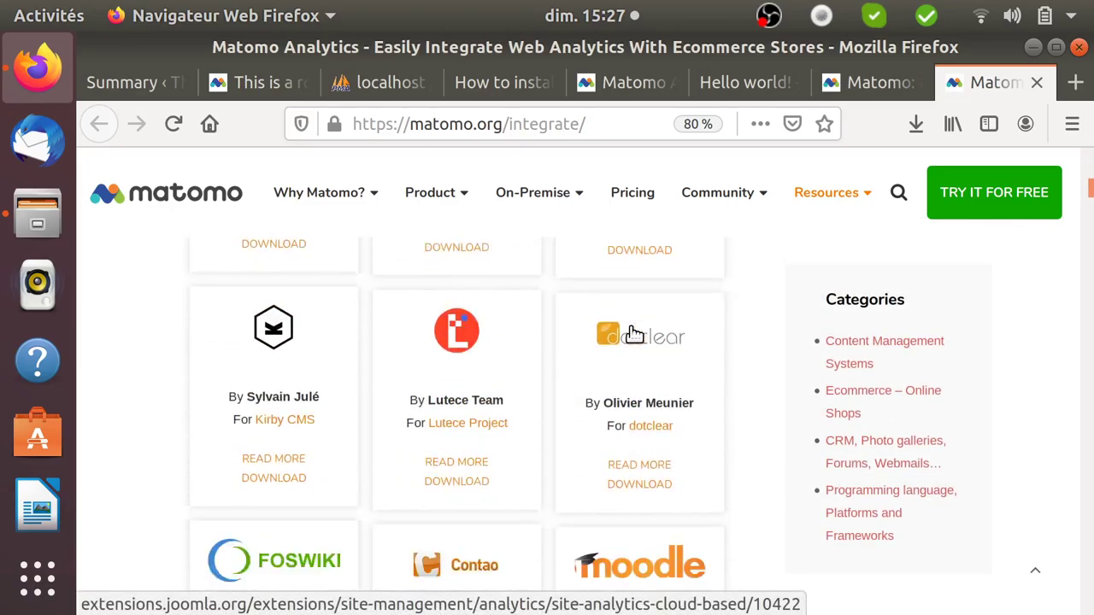
pyautogui.scroll(-8, 633, 336)
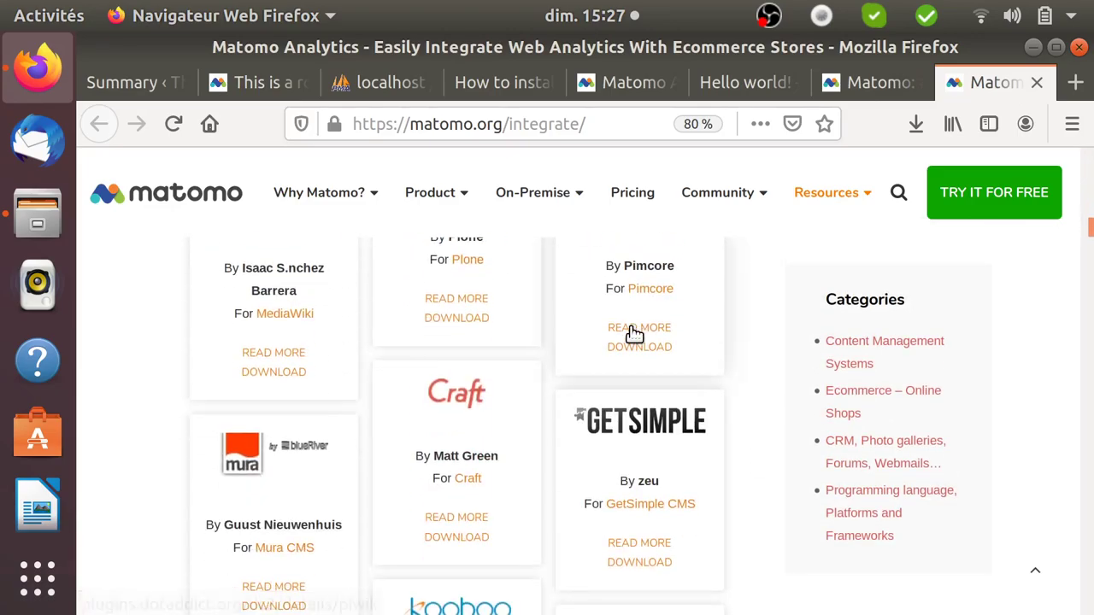
pyautogui.scroll(20, 632, 336)
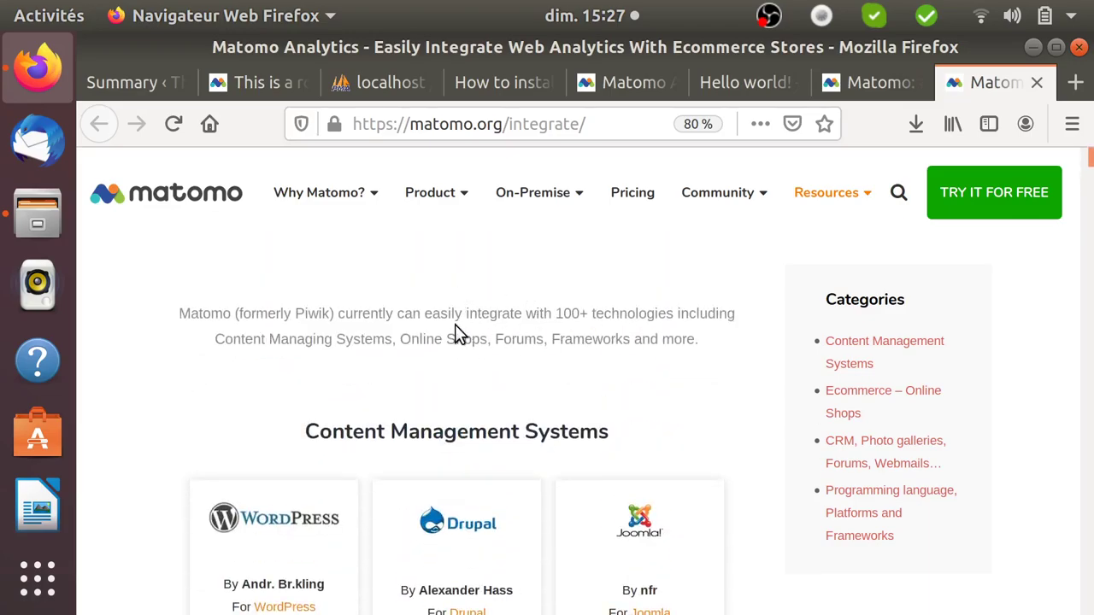
pyautogui.click(858, 81)
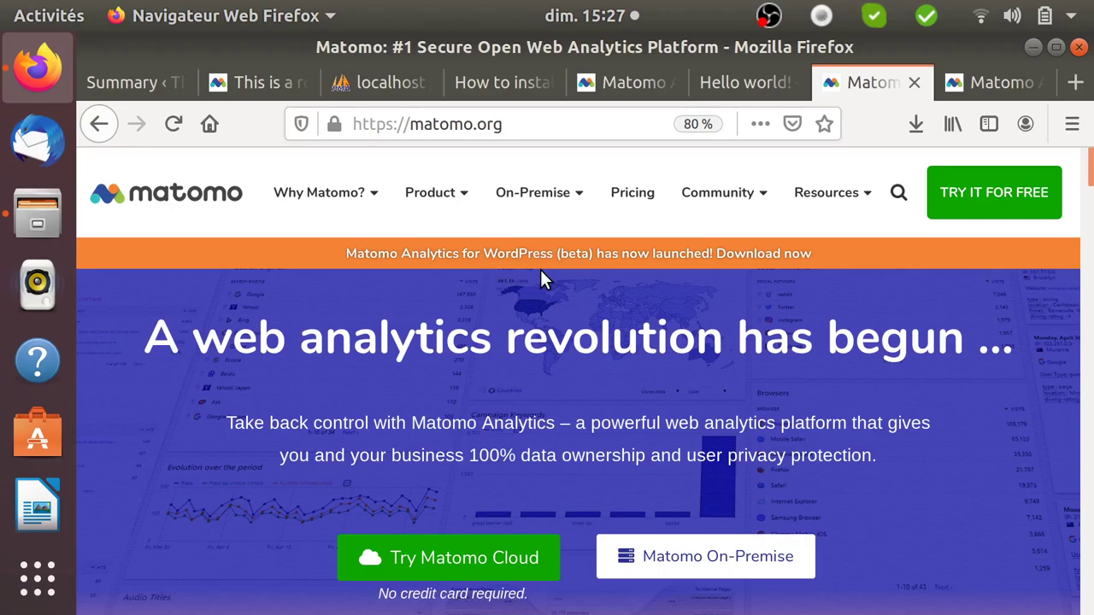
# Open the 'Matomo Analytics for WordPress (beta)' post and read down to its Download Matomo for WordPress Beta button.
pyautogui.click(568, 255)
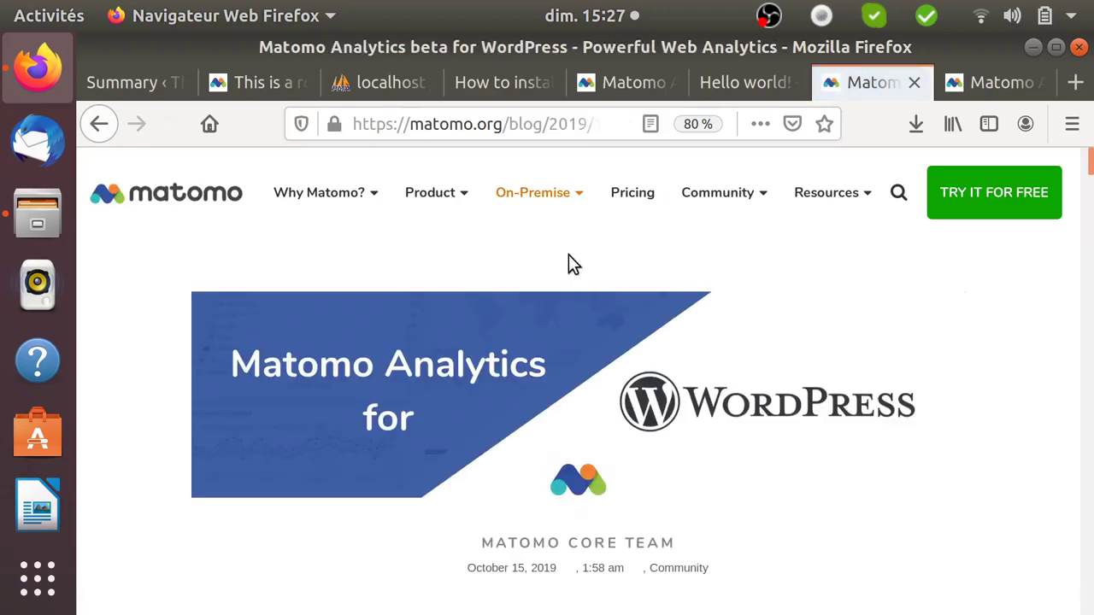
pyautogui.scroll(-5, 581, 423)
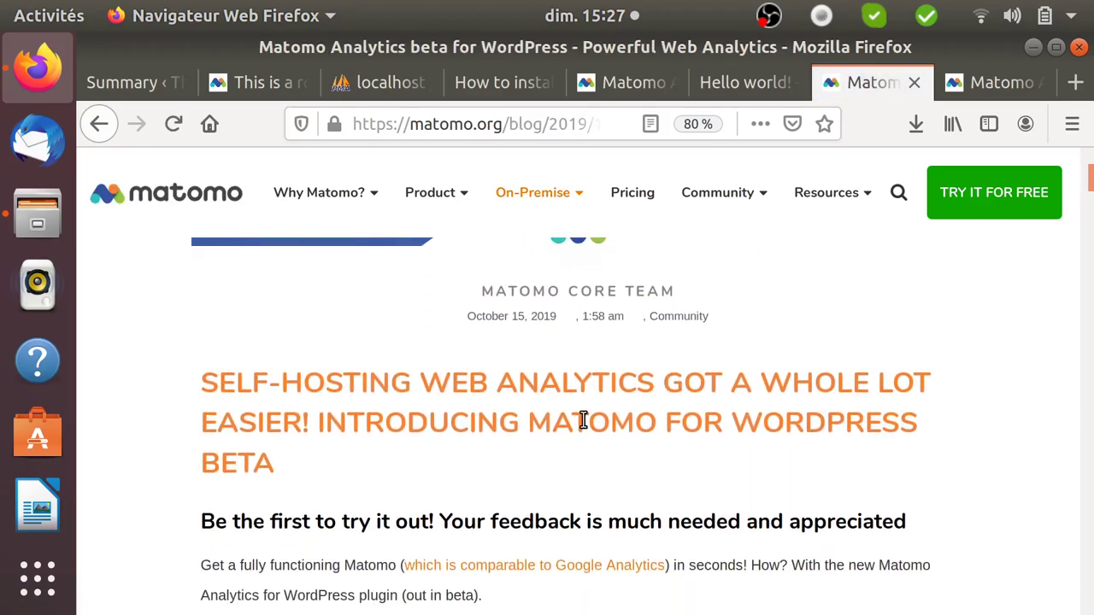
pyautogui.scroll(-12, 581, 423)
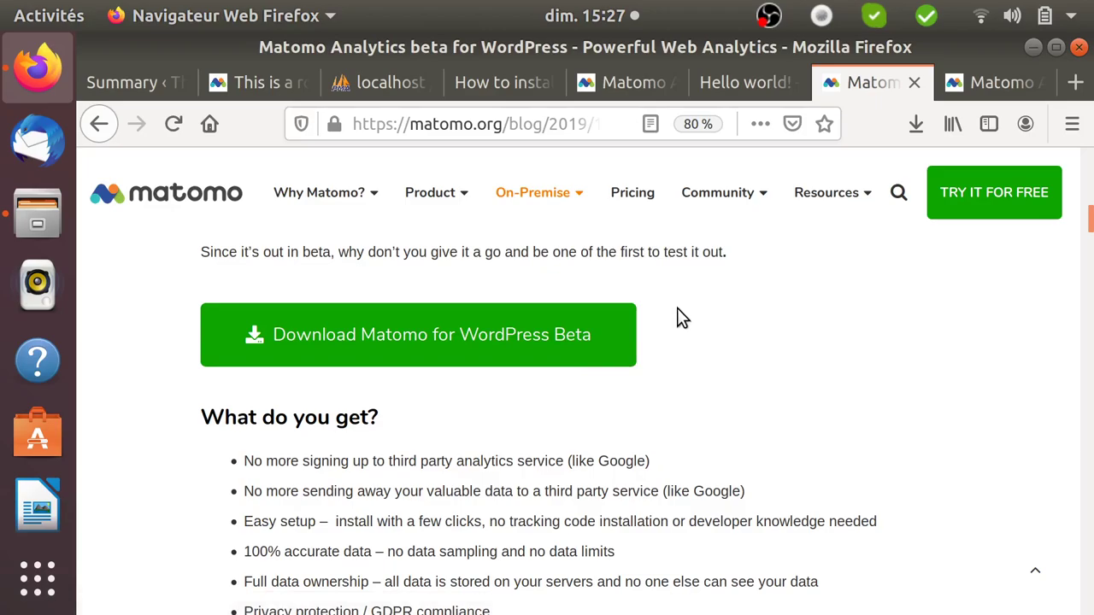
# Go from the Hello world! post to the dashboard's Plugins page, where Matomo Analytics & Tag Manager 0.1.7 is active.
pyautogui.click(510, 90)
pyautogui.click(727, 77)
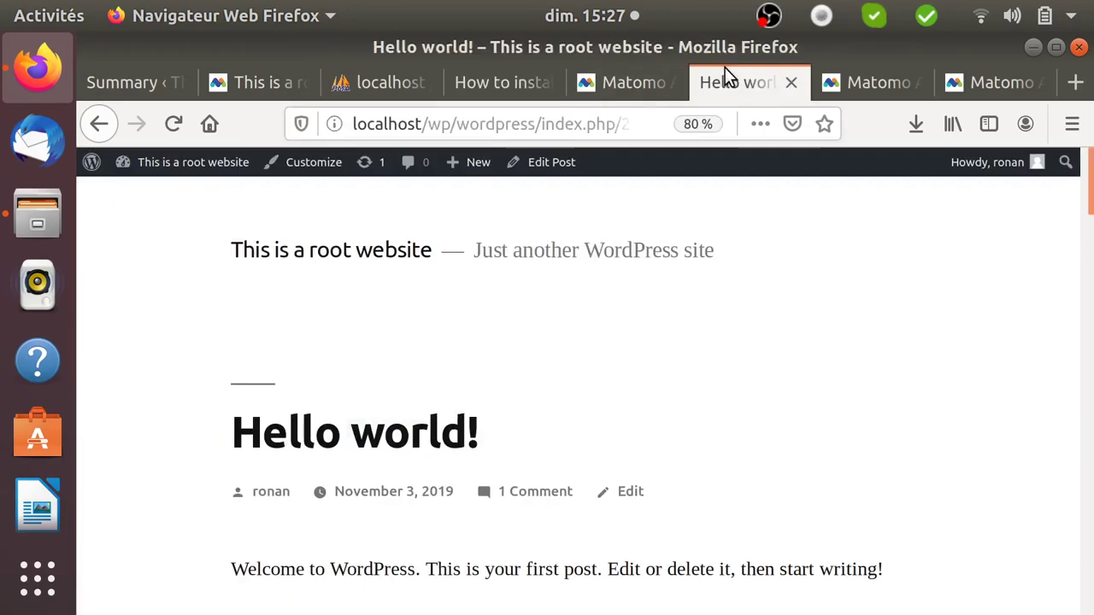
pyautogui.moveTo(188, 162)
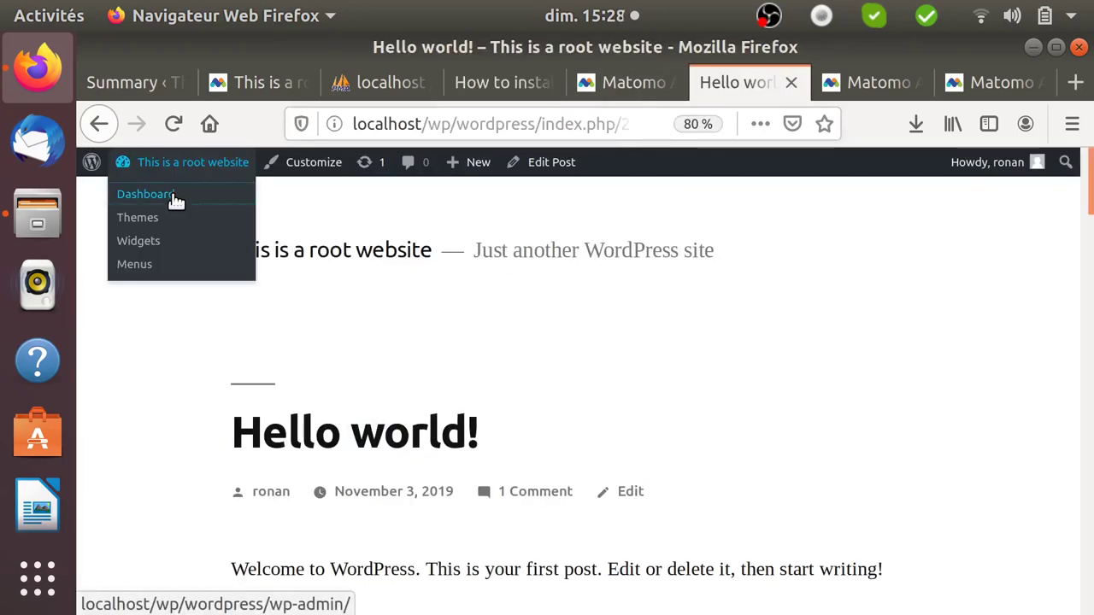
pyautogui.click(146, 194)
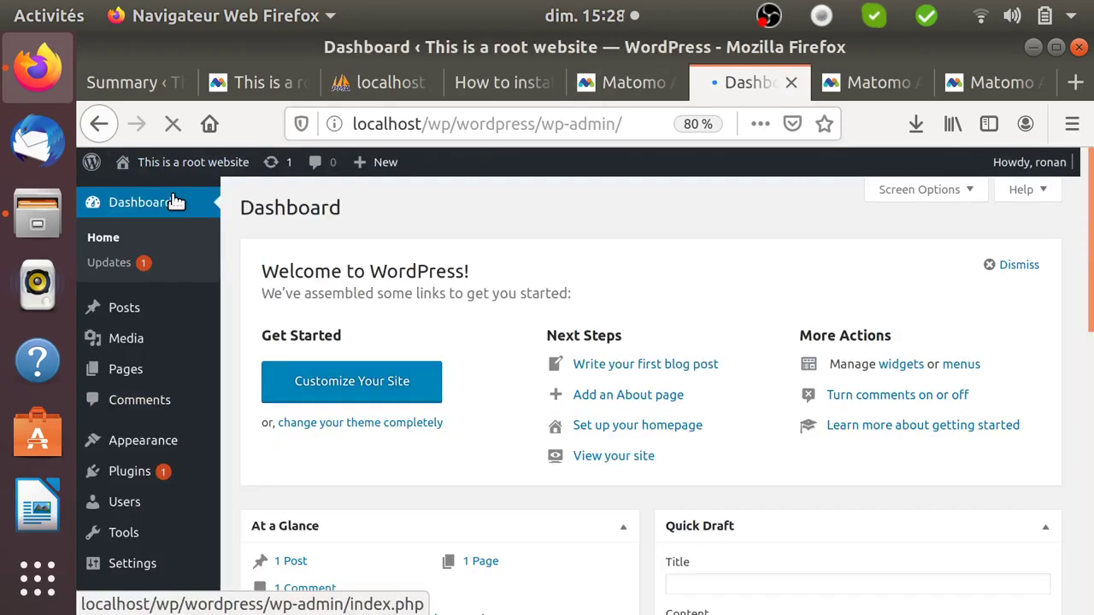
pyautogui.click(134, 477)
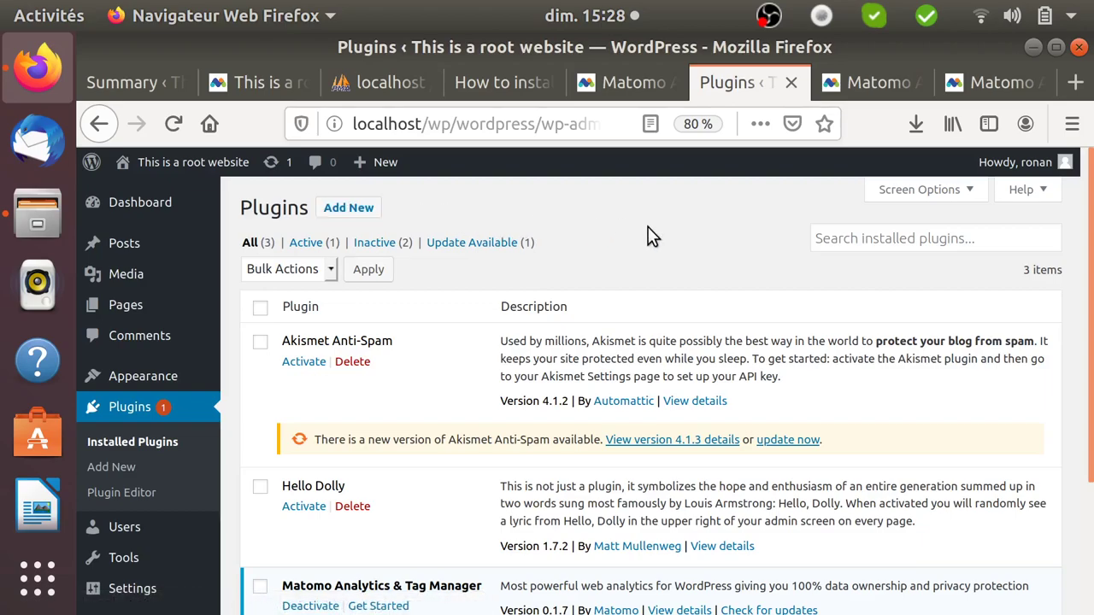
pyautogui.scroll(-4, 648, 231)
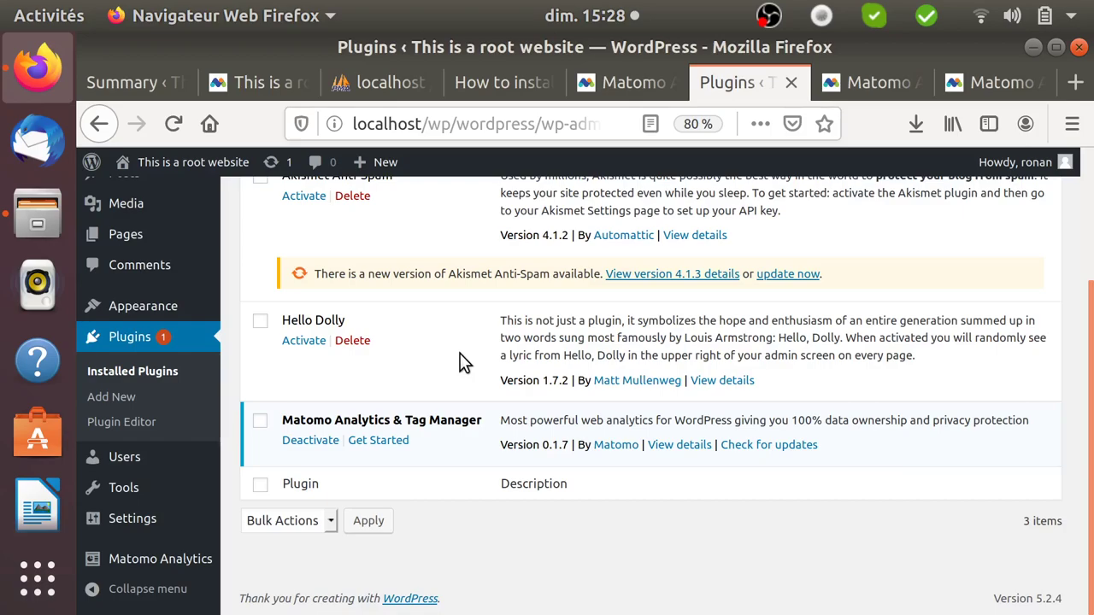
# Display the wp_matomo_log_visit table and its single recorded visit, scrolling the navigation table list.
pyautogui.click(382, 94)
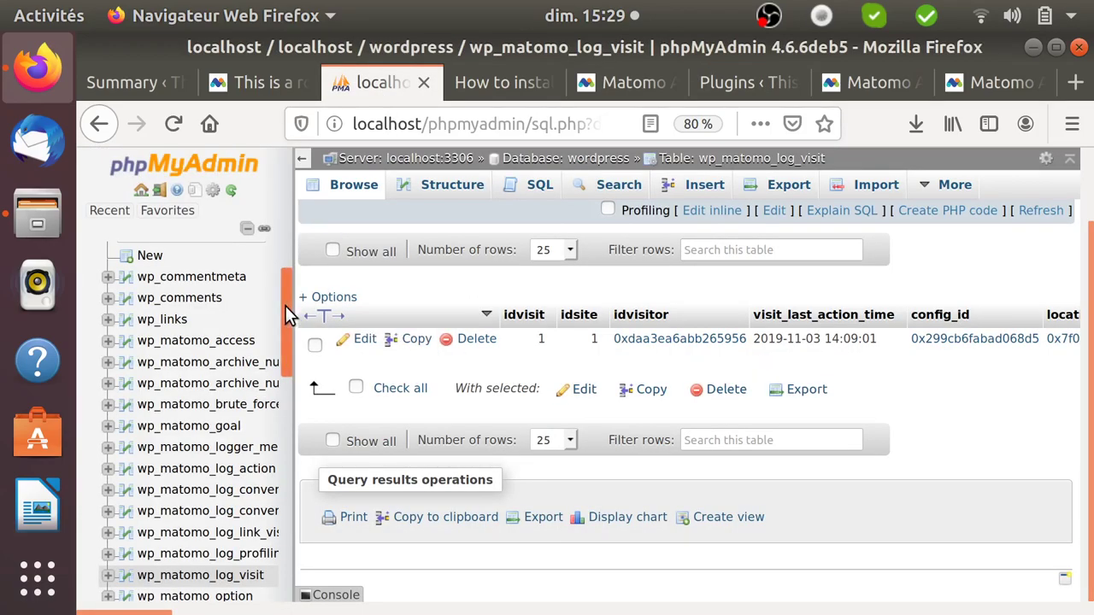
pyautogui.moveTo(286, 306); pyautogui.dragTo(283, 287)
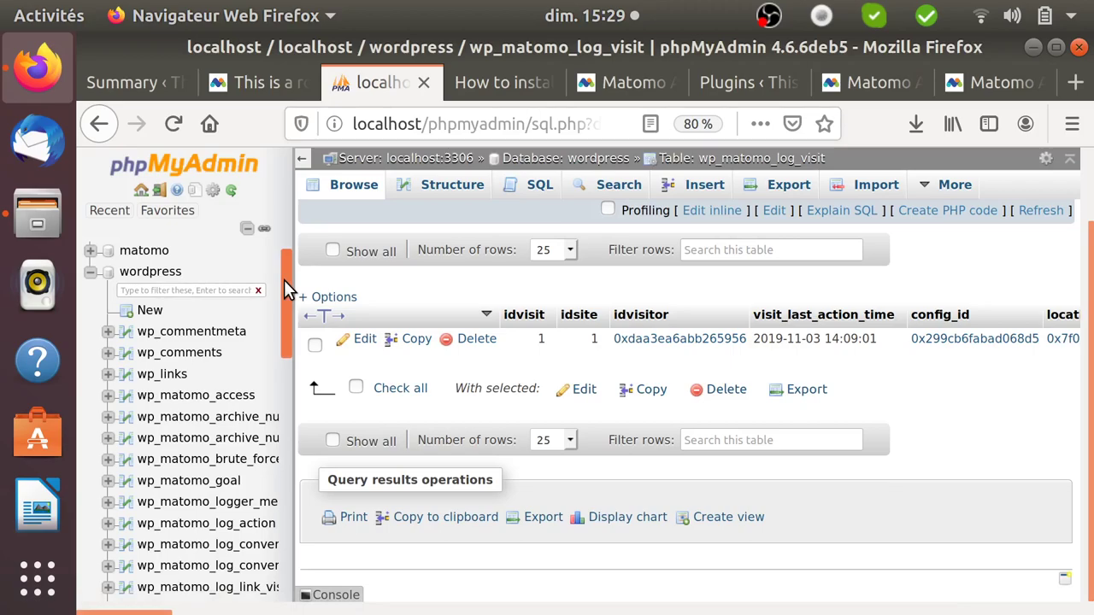
pyautogui.moveTo(284, 279); pyautogui.dragTo(283, 297)
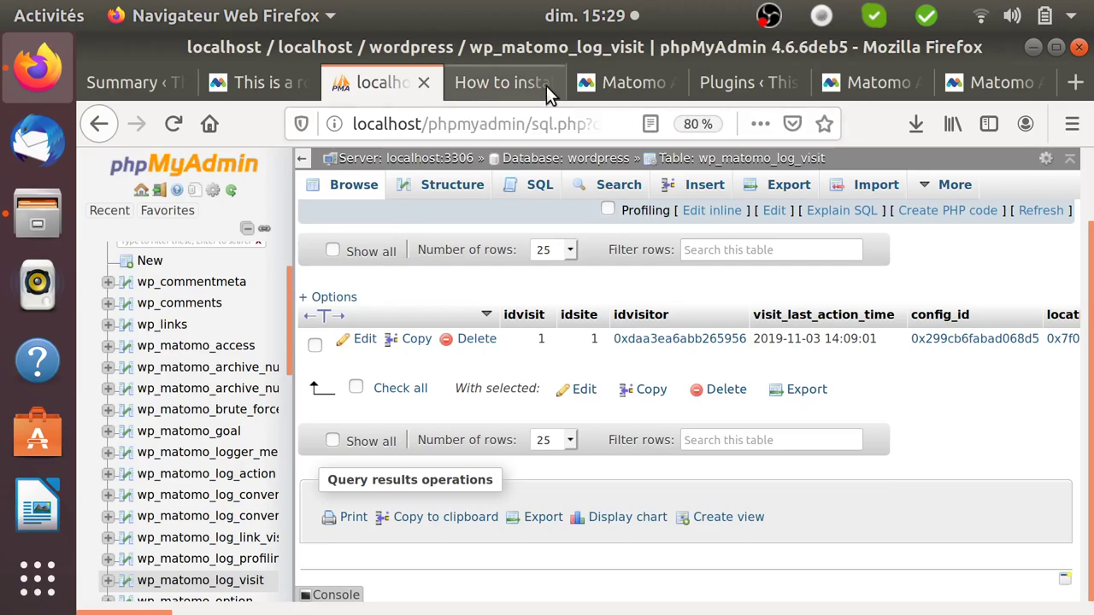
# Open Matomo Analytics from the WordPress sidebar and view its Summary report, where every metric shows 0.
pyautogui.click(587, 96)
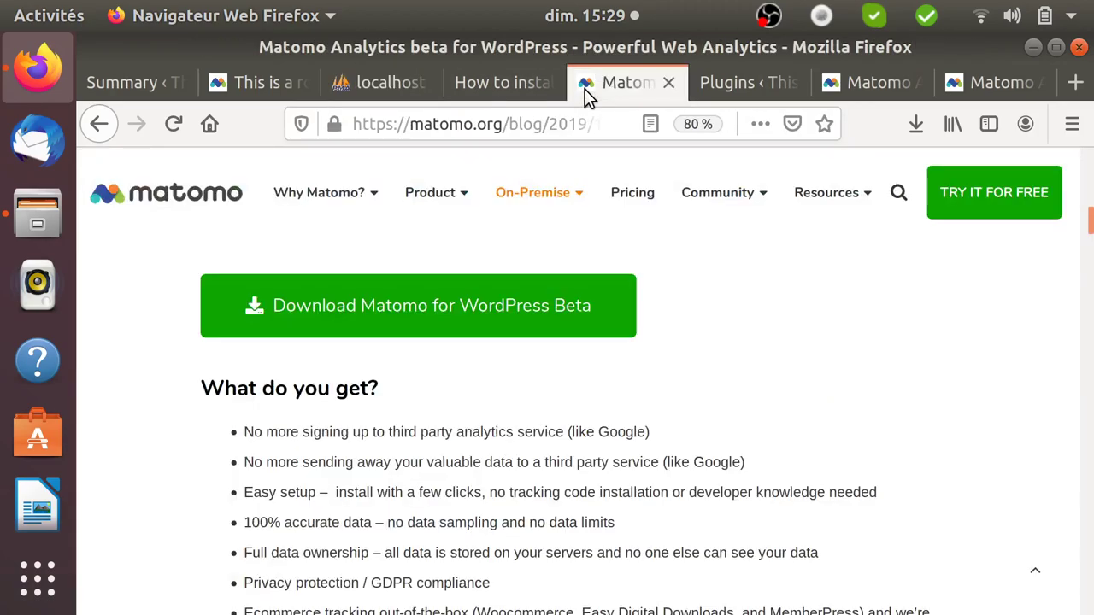
pyautogui.click(716, 92)
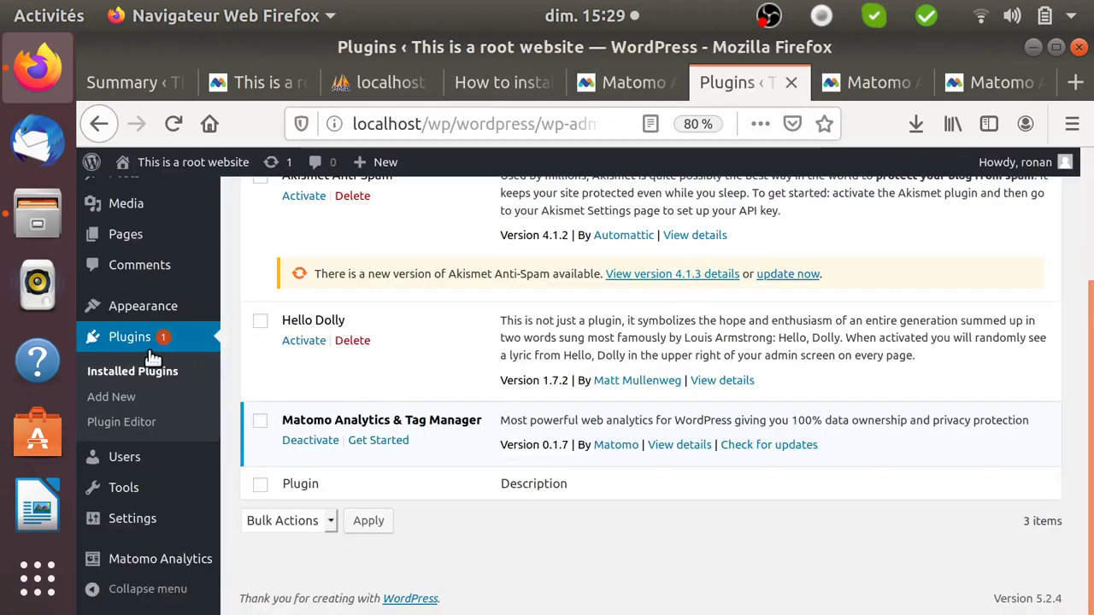
pyautogui.moveTo(141, 564)
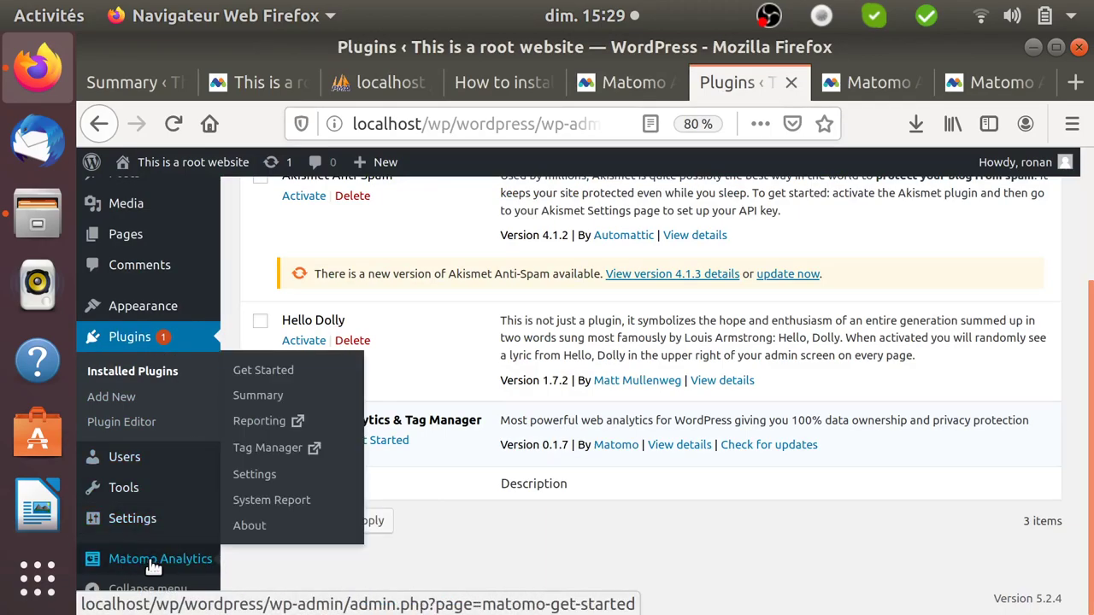
pyautogui.click(160, 567)
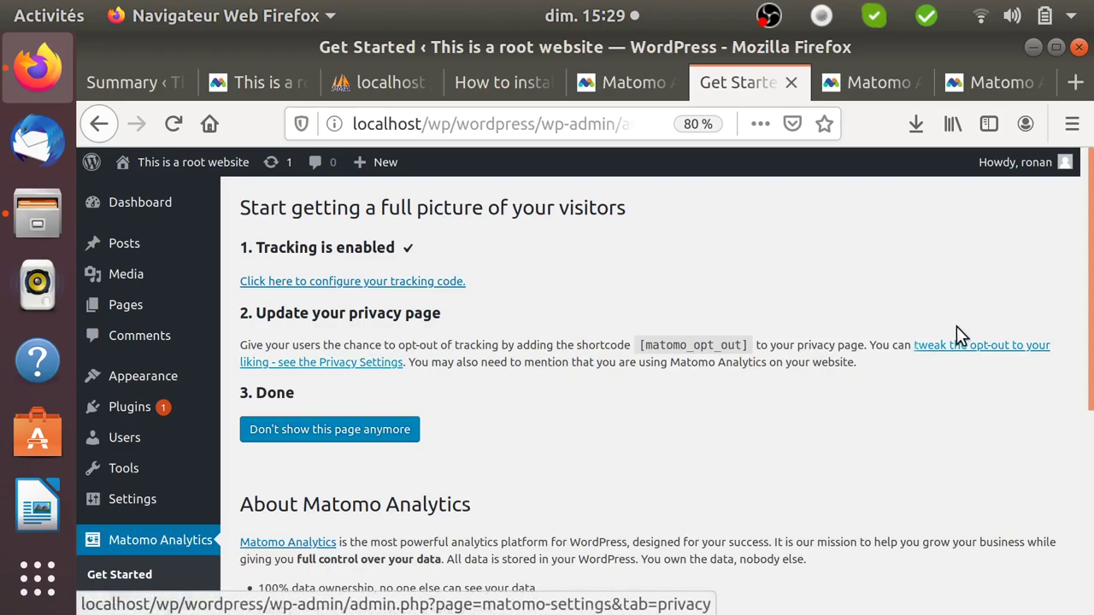
pyautogui.moveTo(1088, 304); pyautogui.dragTo(1091, 439)
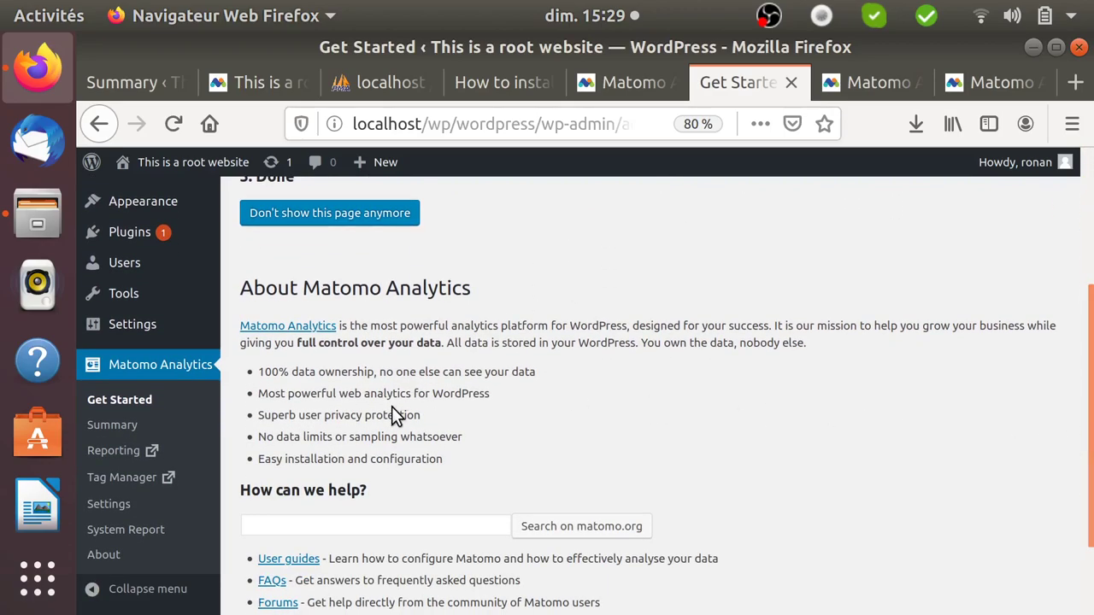
pyautogui.click(142, 424)
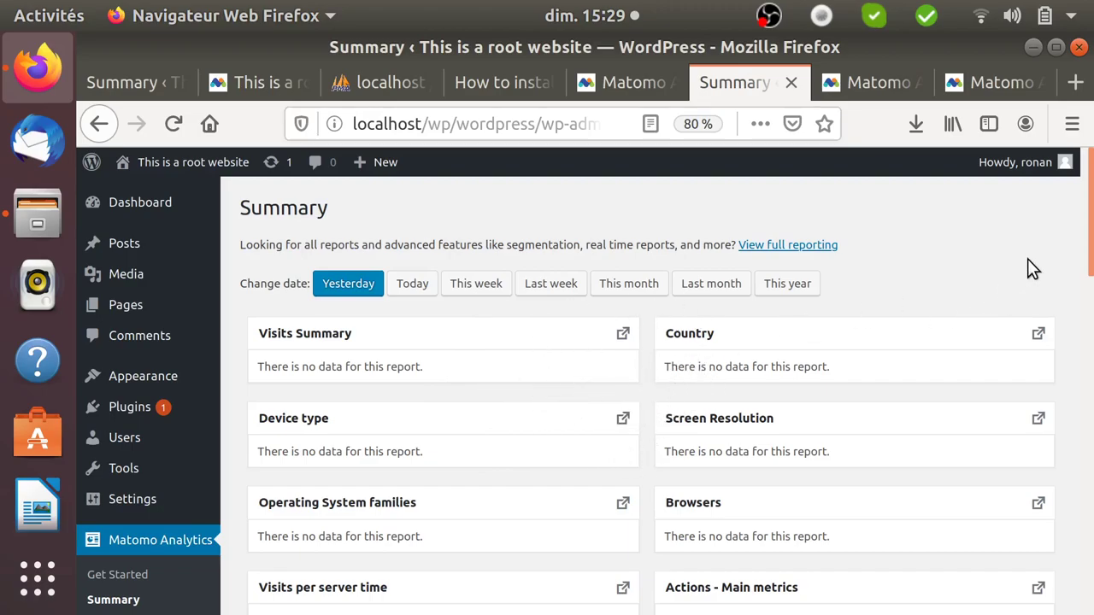
pyautogui.scroll(-3, 1091, 235)
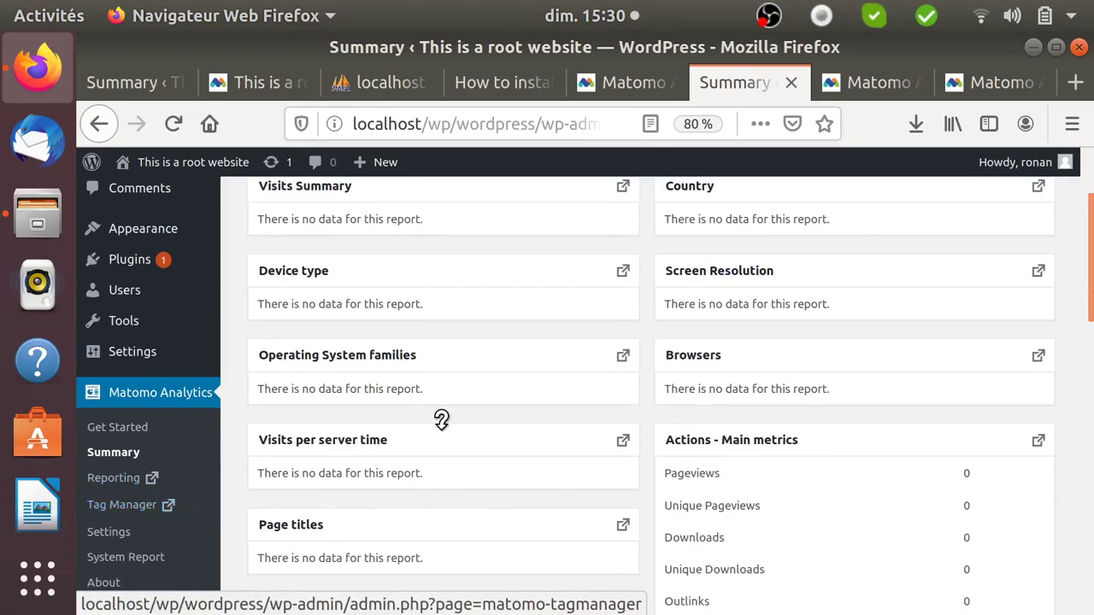
# Open the Device type report in full Matomo, then view the Visits Log for 3 November 2019.
pyautogui.click(622, 276)
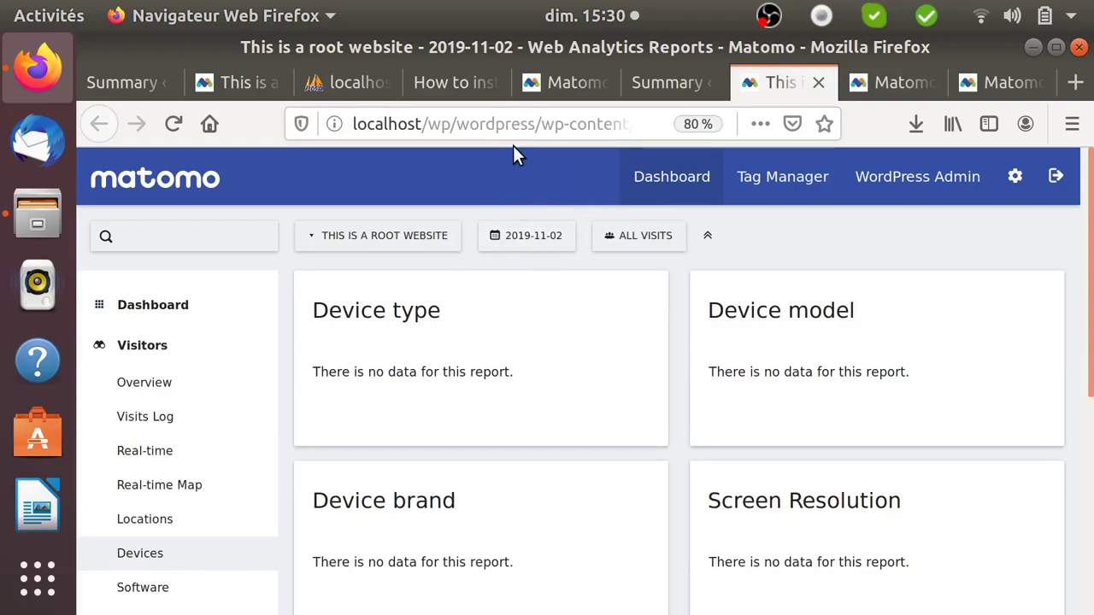
pyautogui.moveTo(422, 124); pyautogui.dragTo(557, 129)
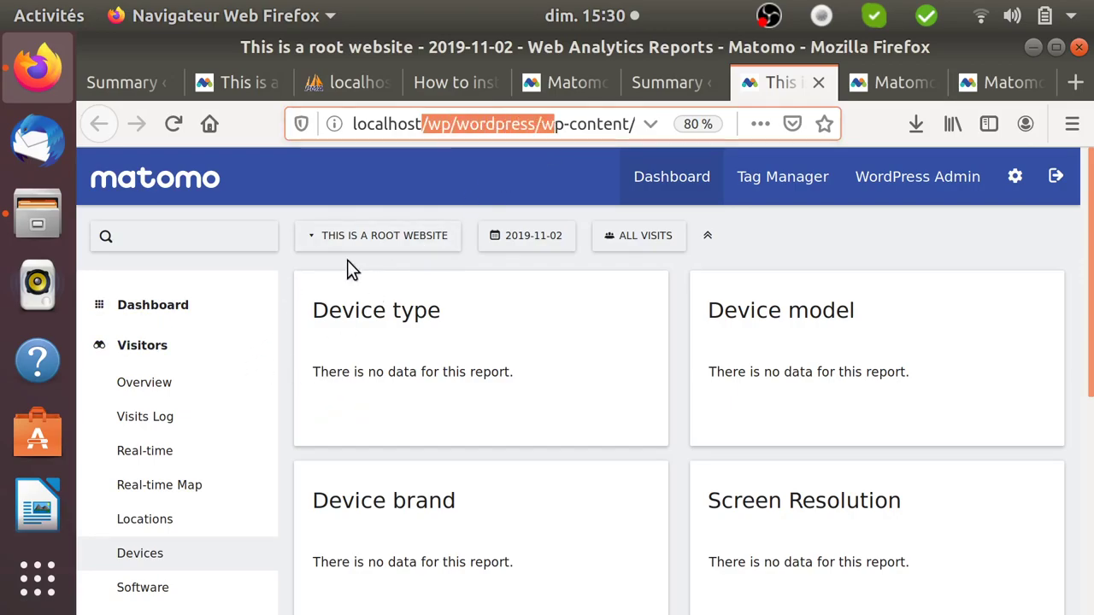
pyautogui.click(196, 383)
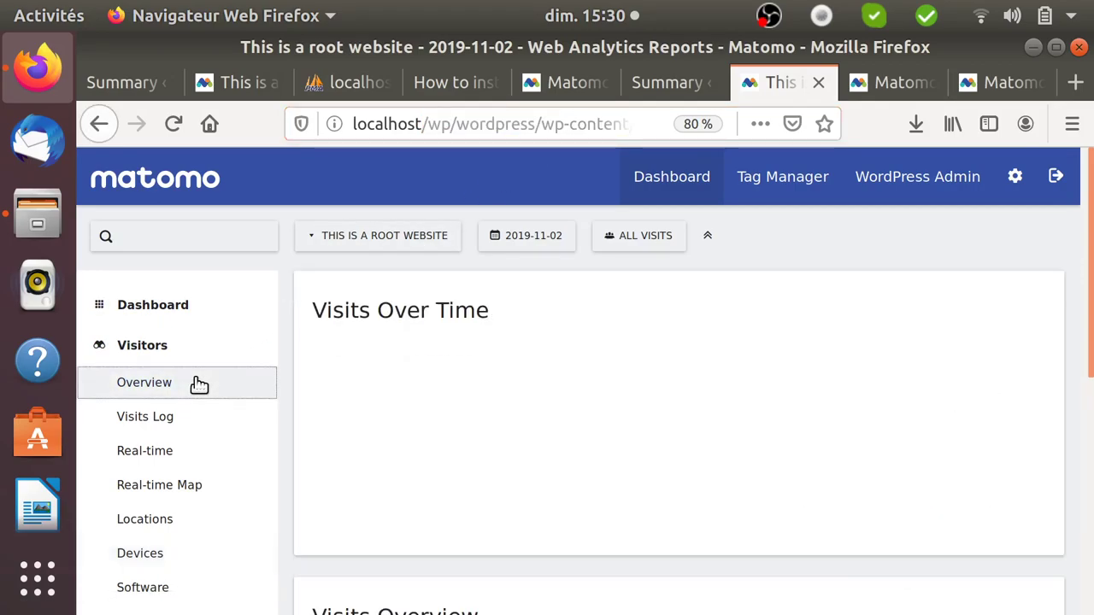
pyautogui.click(164, 417)
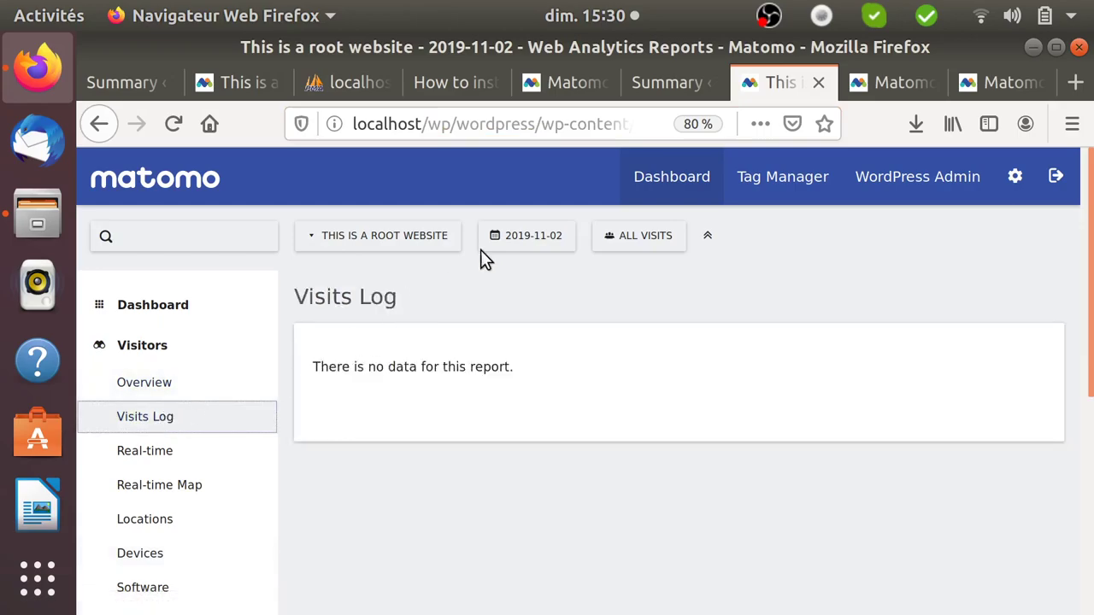
pyautogui.click(507, 238)
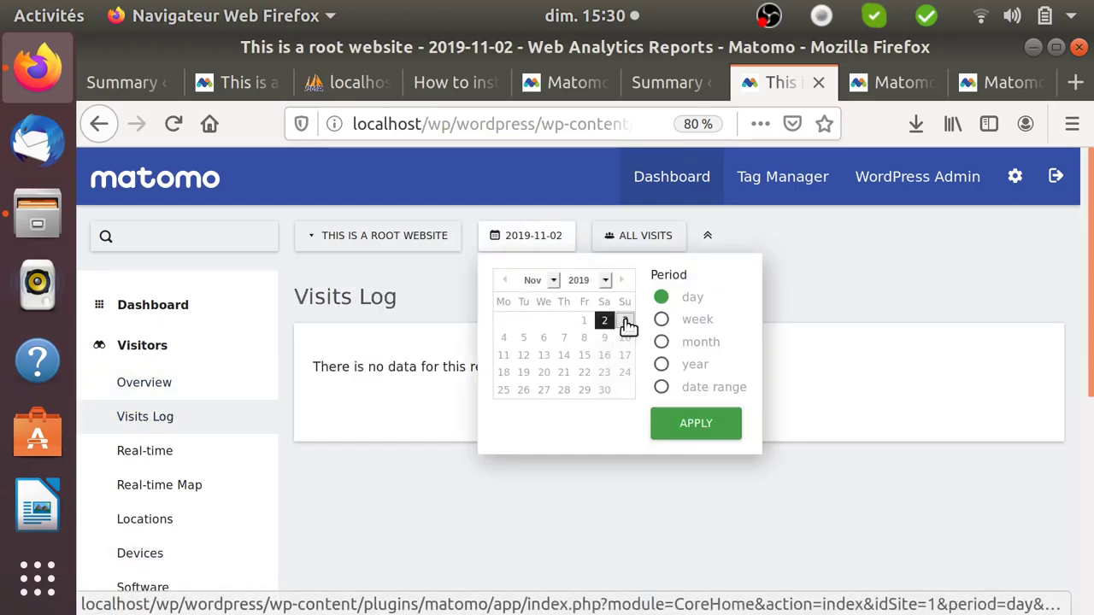
pyautogui.click(625, 321)
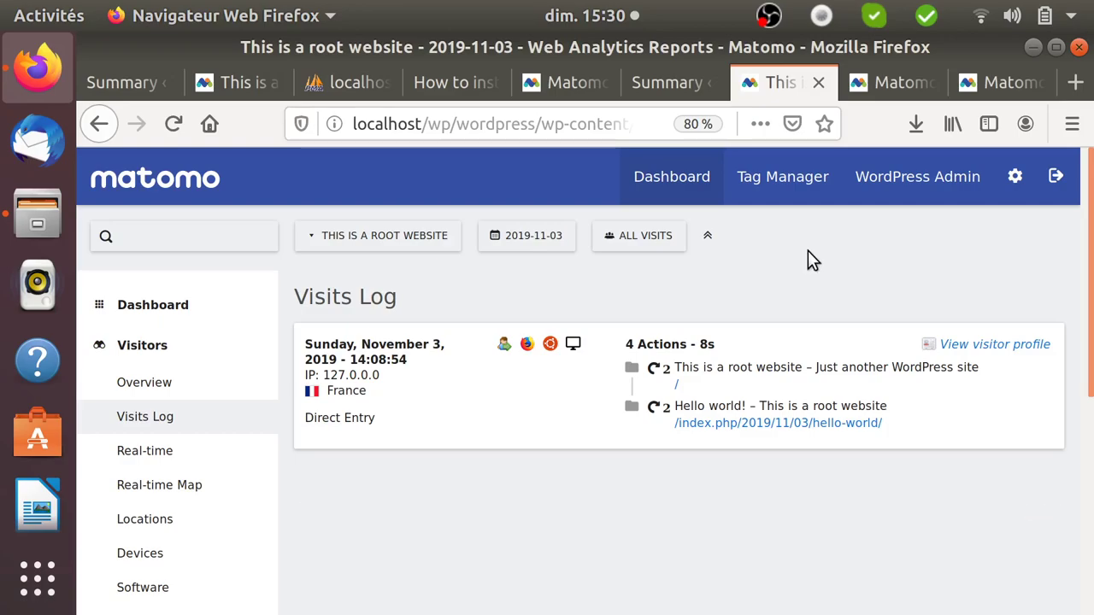
# Return to the WordPress Matomo summary and open the full Operating System families Software report.
pyautogui.click(906, 178)
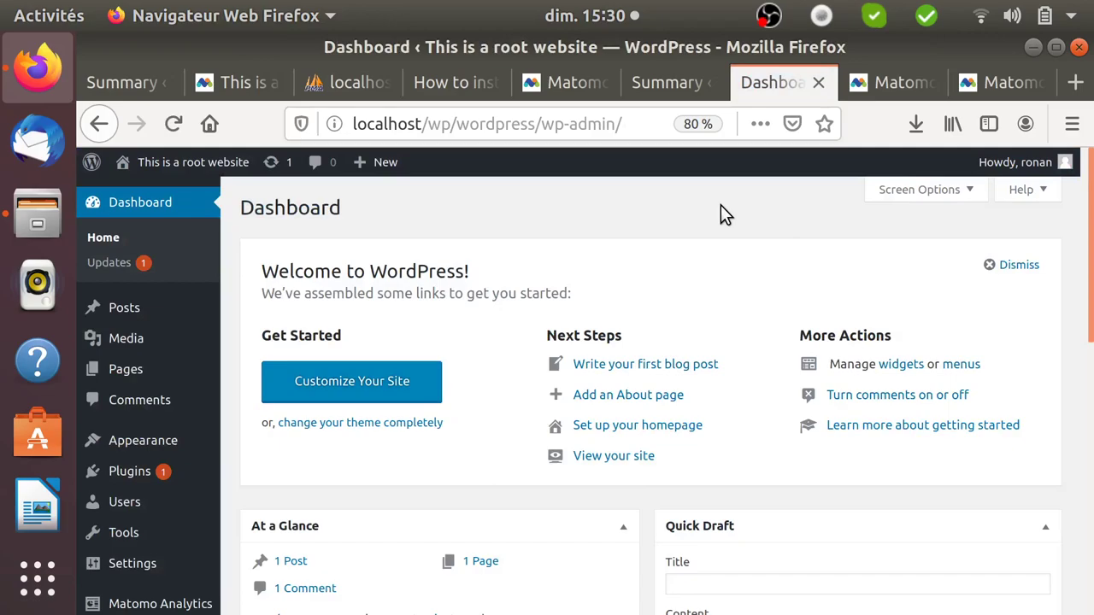
pyautogui.click(665, 96)
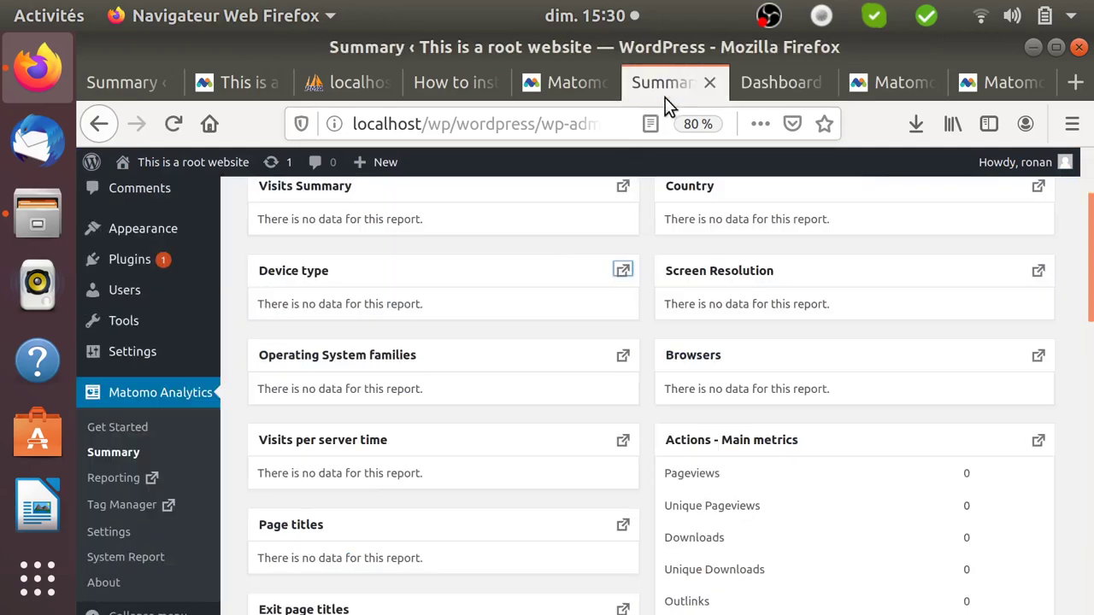
pyautogui.click(623, 356)
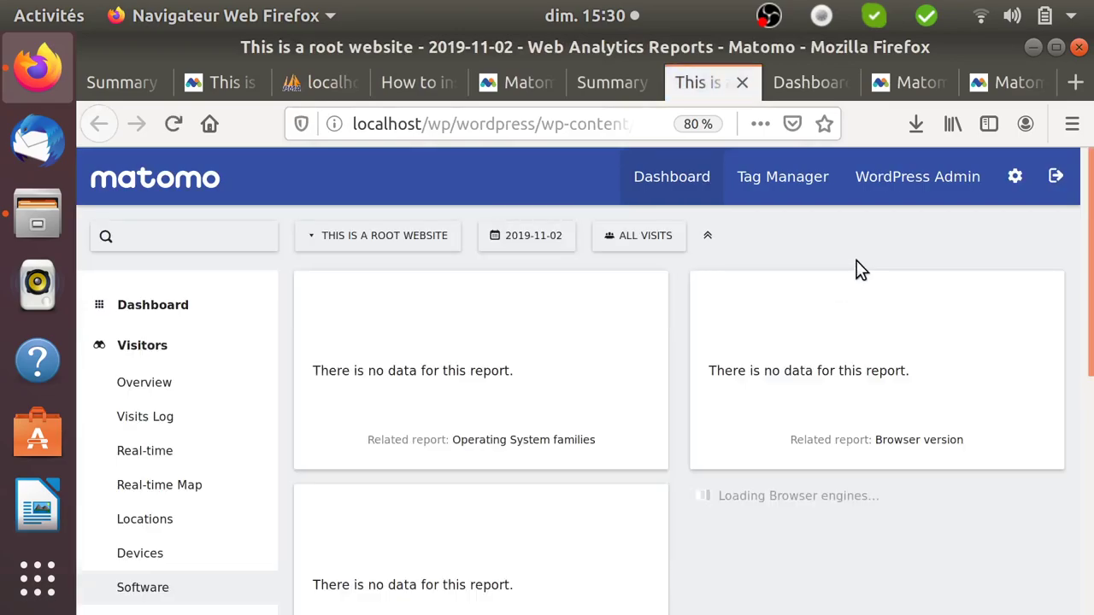
# Open Matomo's Administration General settings page and scroll through its menu and panels.
pyautogui.click(1013, 176)
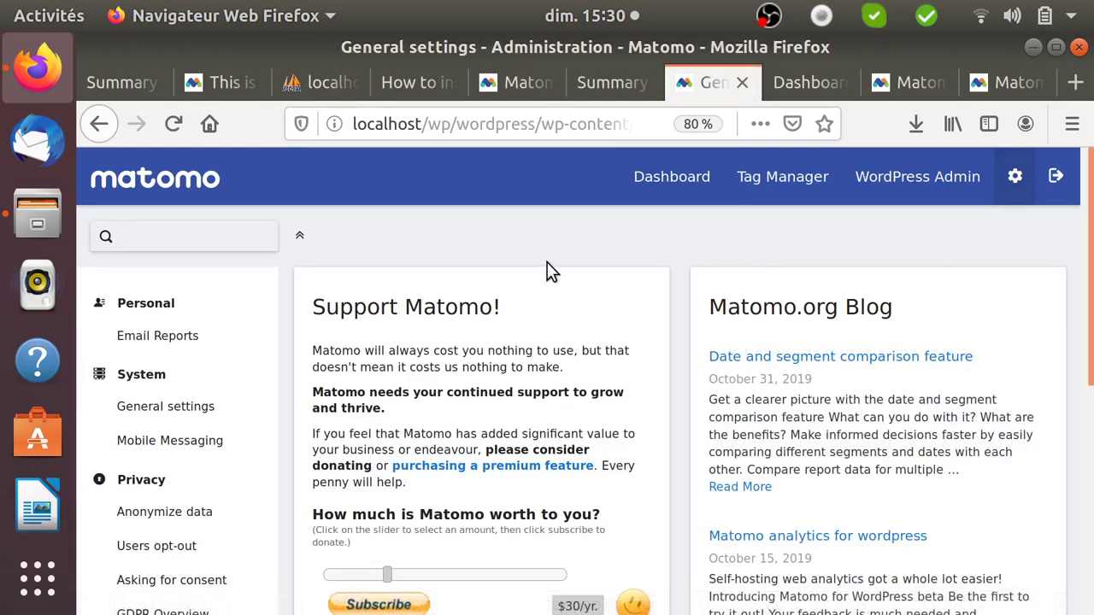
pyautogui.scroll(-2, 547, 308)
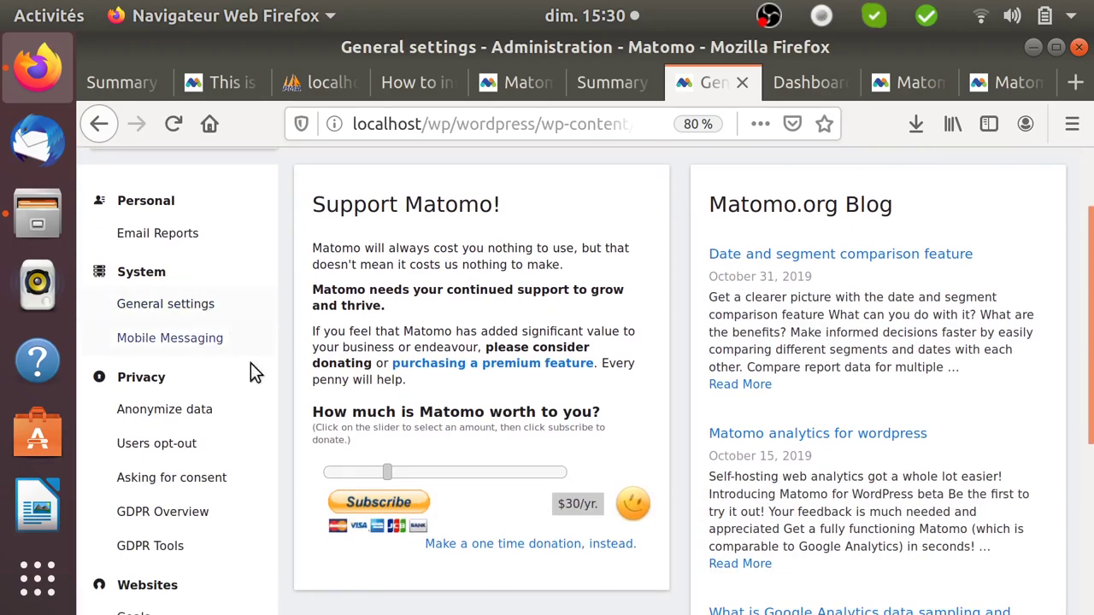
pyautogui.scroll(-2, 258, 517)
pyautogui.scroll(-3, 258, 517)
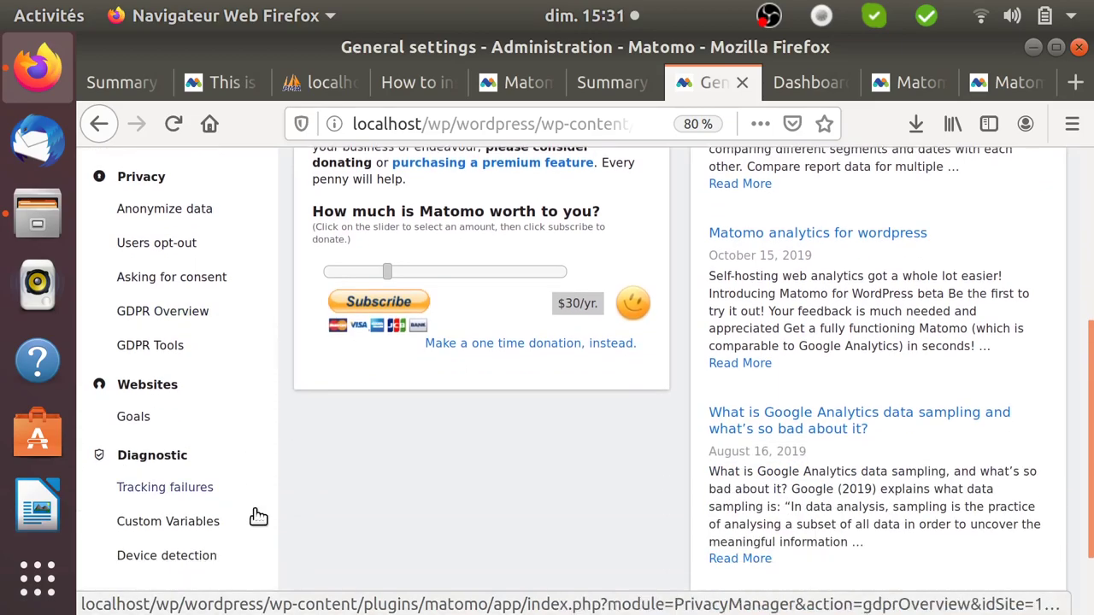
pyautogui.scroll(7, 258, 517)
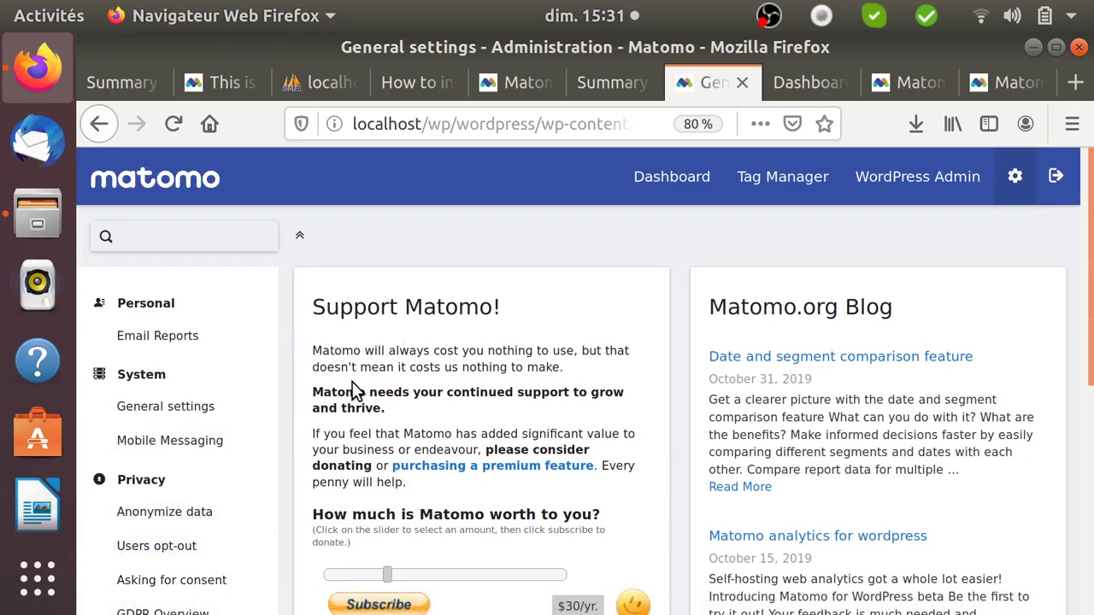
pyautogui.scroll(-4, 355, 389)
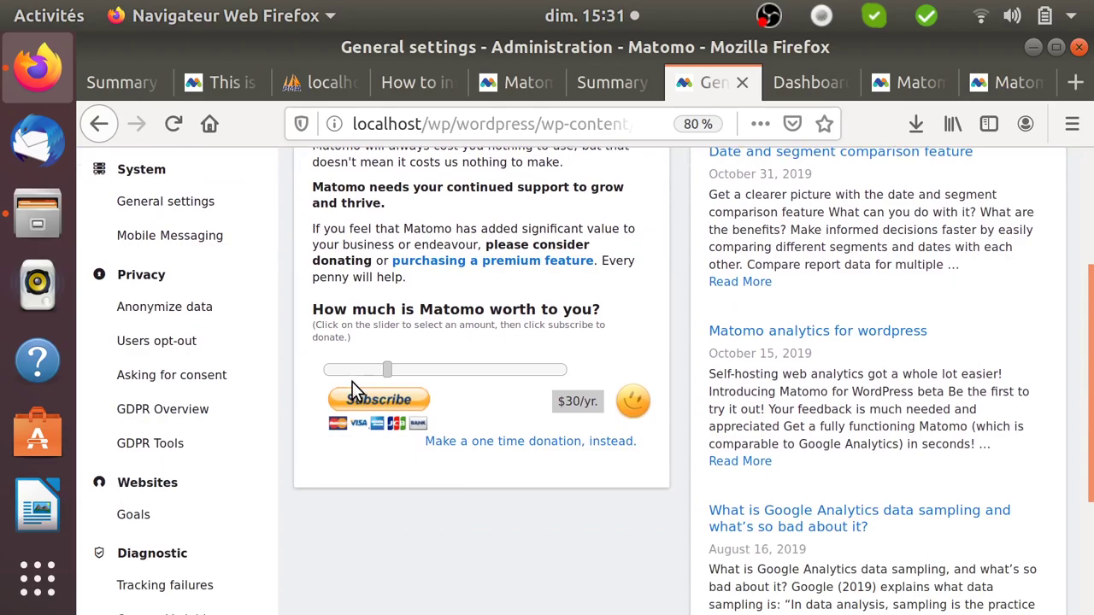
pyautogui.scroll(4, 352, 382)
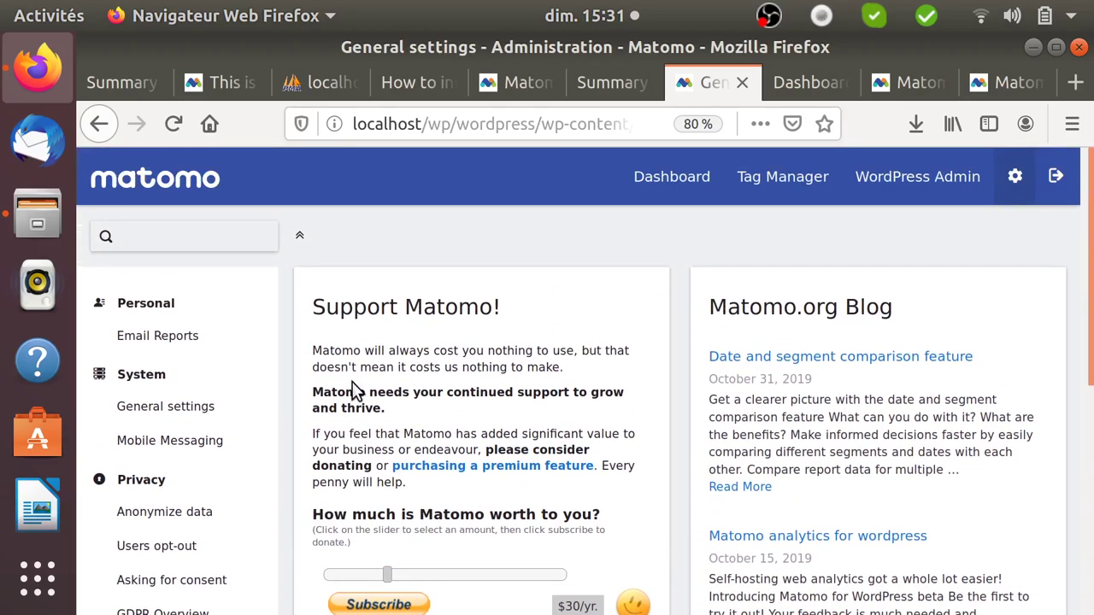
# From the Matomo summary, open Tag Manager's Manage Containers page listing the wp container.
pyautogui.click(588, 82)
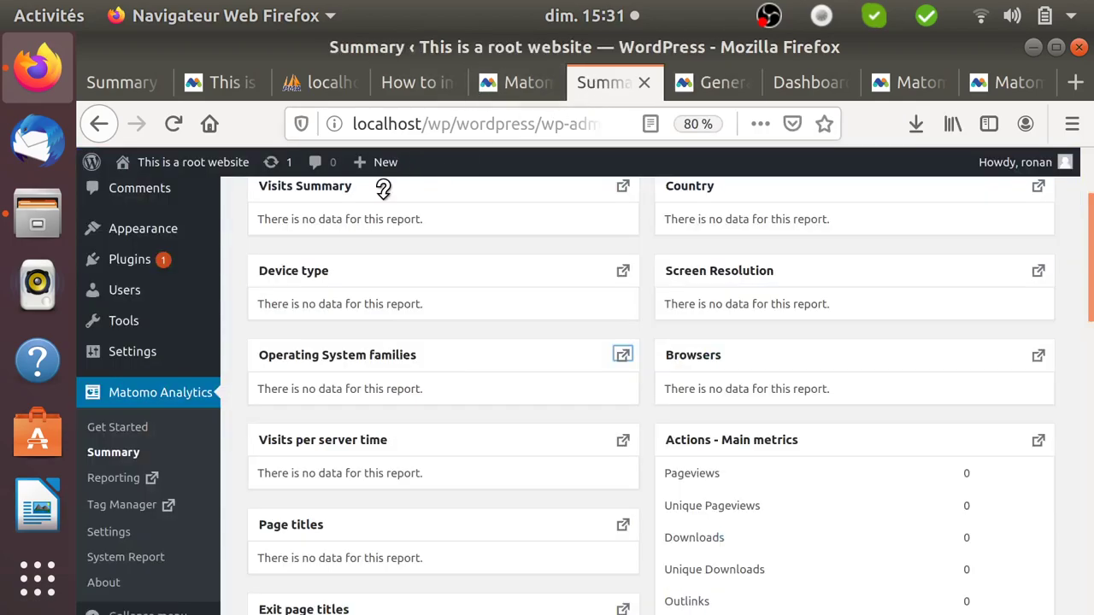
pyautogui.click(168, 506)
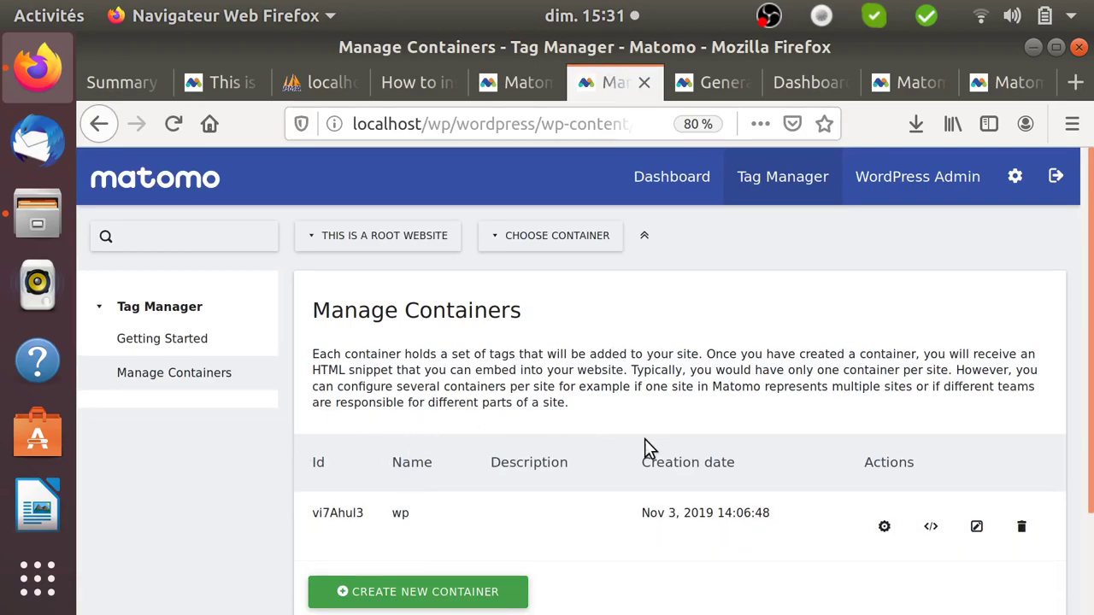
# Show the wp container's Live install code, glance at other tabs, and return to the WordPress Dashboard.
pyautogui.click(934, 525)
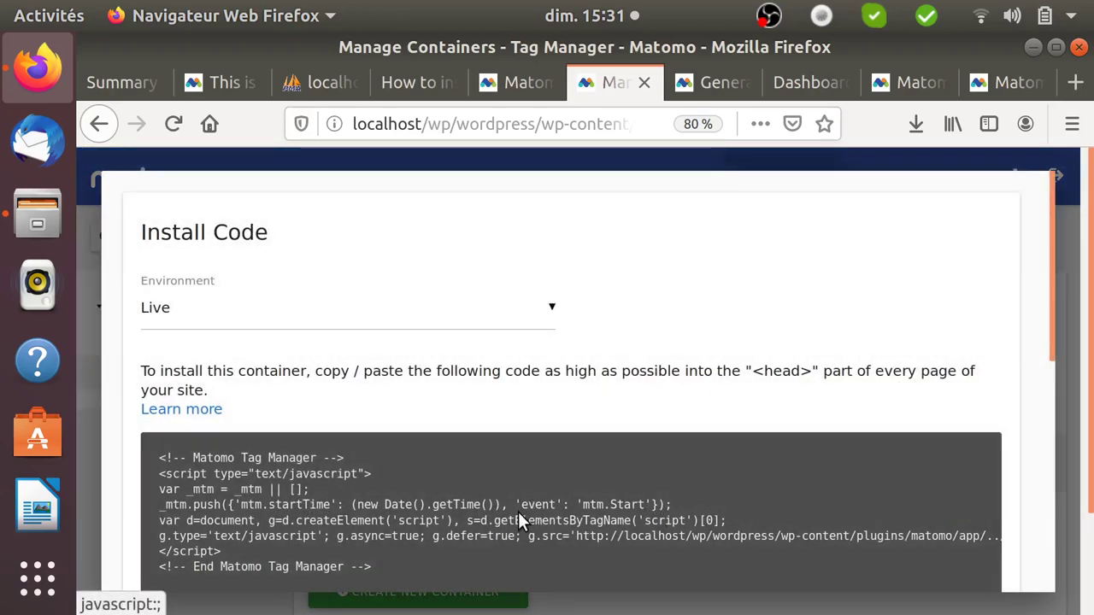
pyautogui.click(523, 96)
pyautogui.click(437, 81)
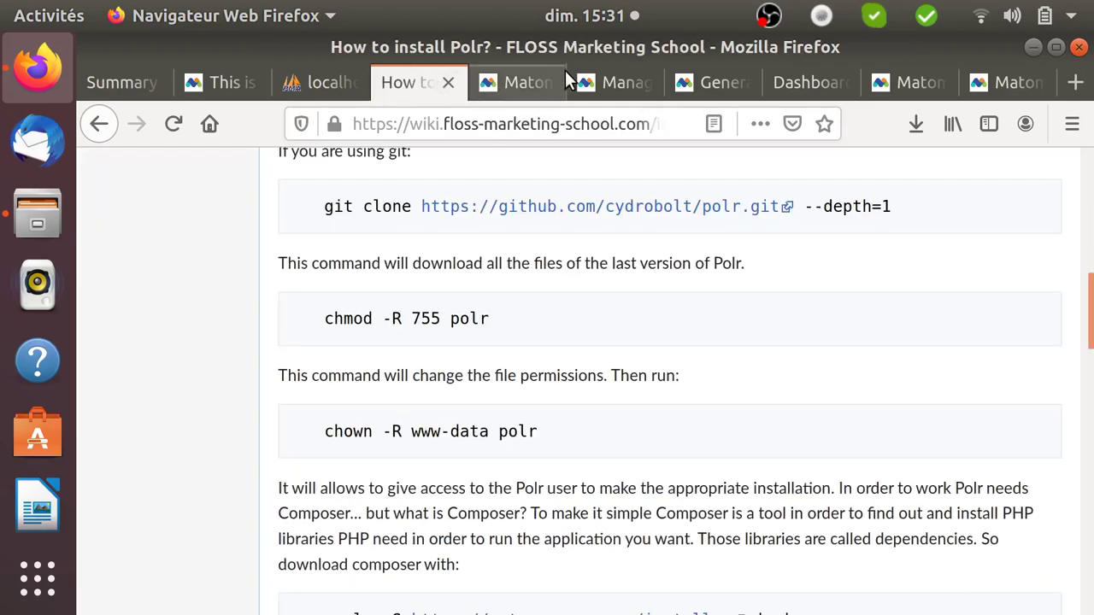
pyautogui.click(595, 72)
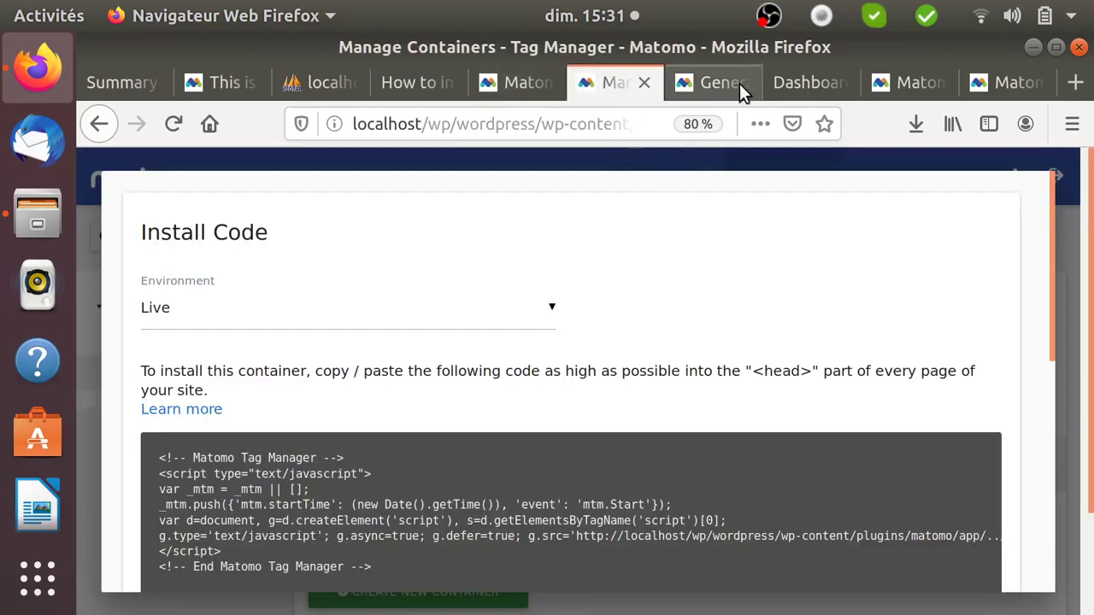
pyautogui.click(779, 86)
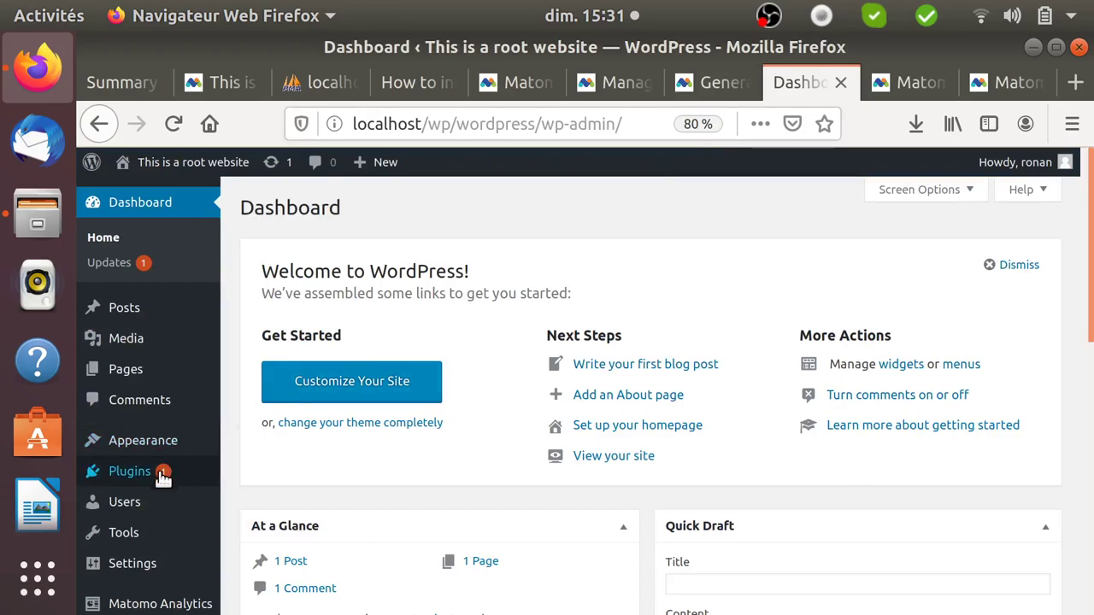
# Open the Matomo Analytics plugin's Settings from the WordPress sidebar.
pyautogui.moveTo(162, 479)
pyautogui.scroll(-5, 162, 478)
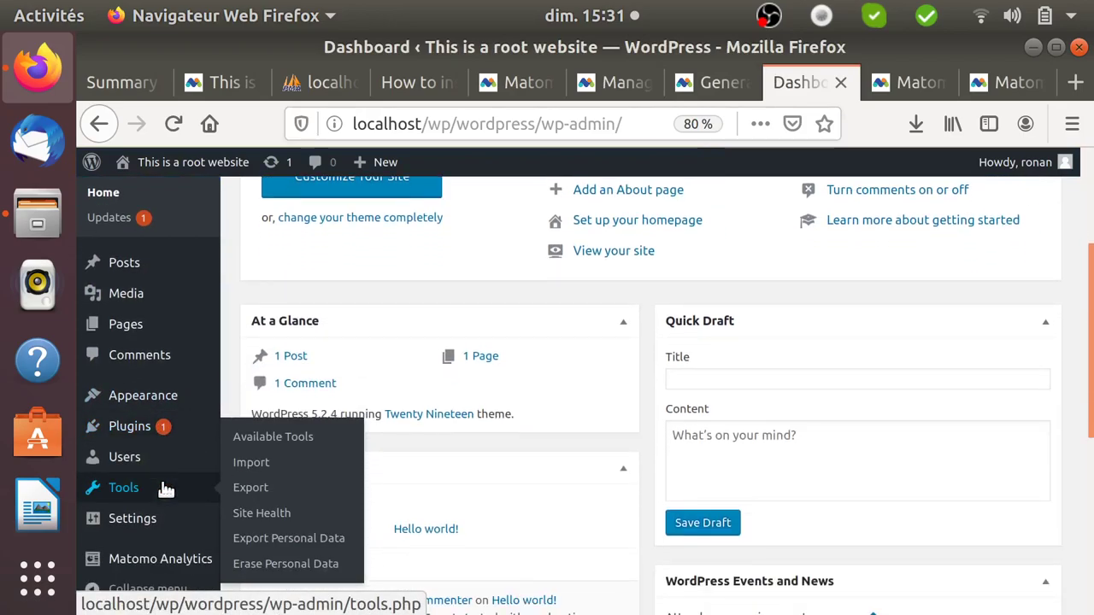
pyautogui.moveTo(160, 567)
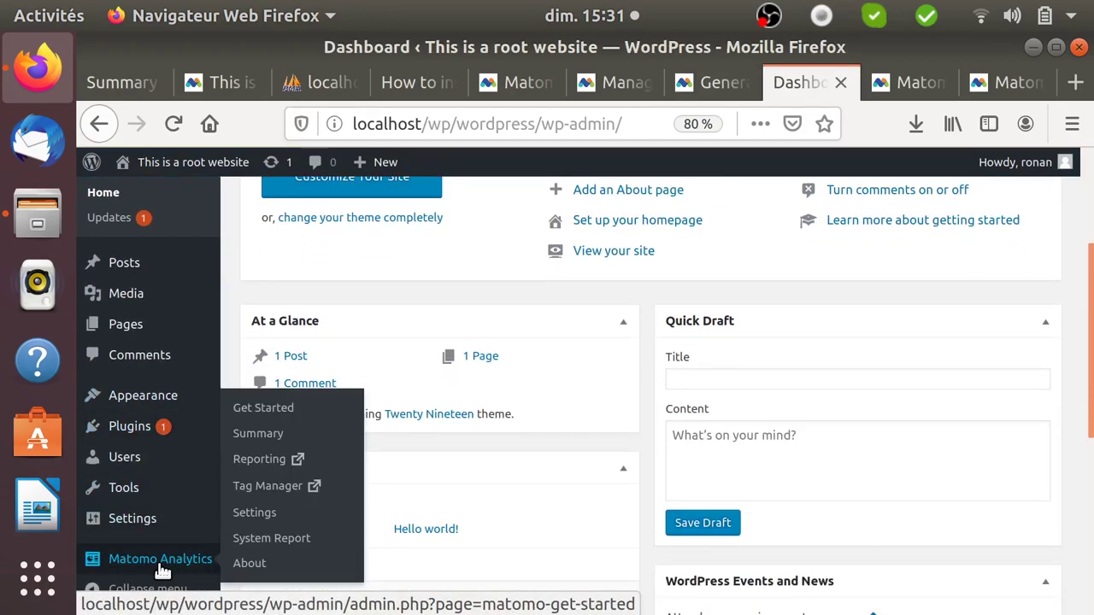
pyautogui.click(267, 515)
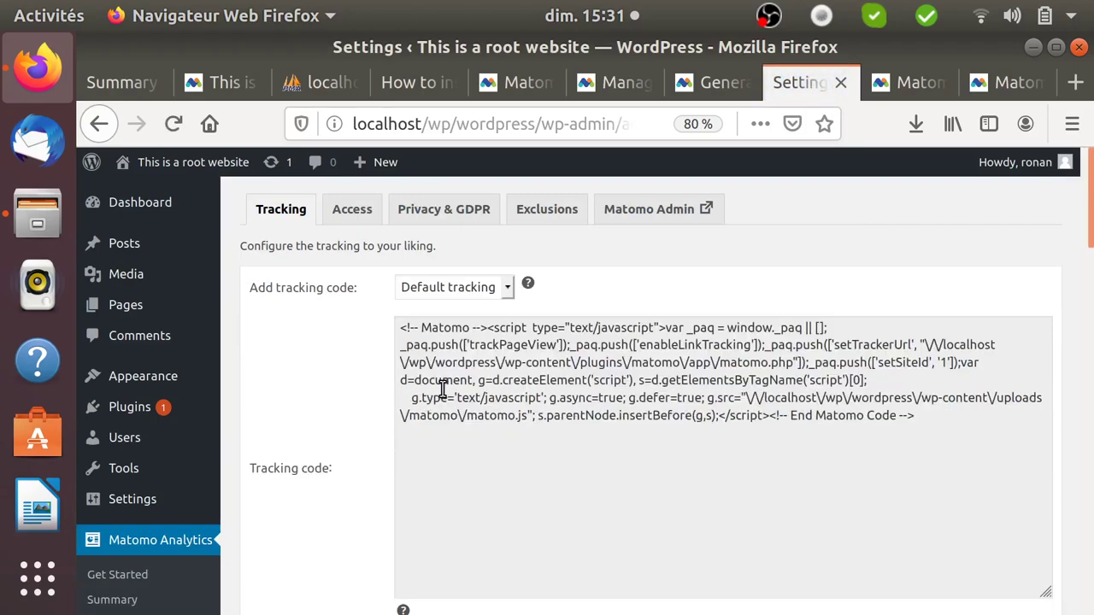
# Review the Tracking tab's code and options, including the 1800-second session timeout, then return to Matomo.
pyautogui.scroll(-6, 405, 342)
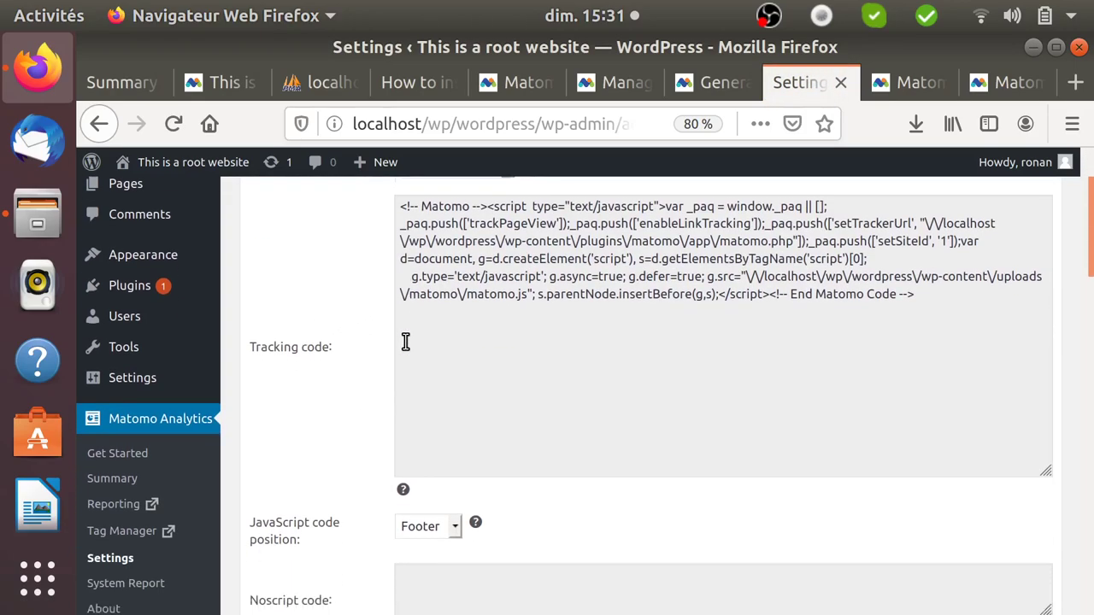
pyautogui.scroll(-4, 405, 341)
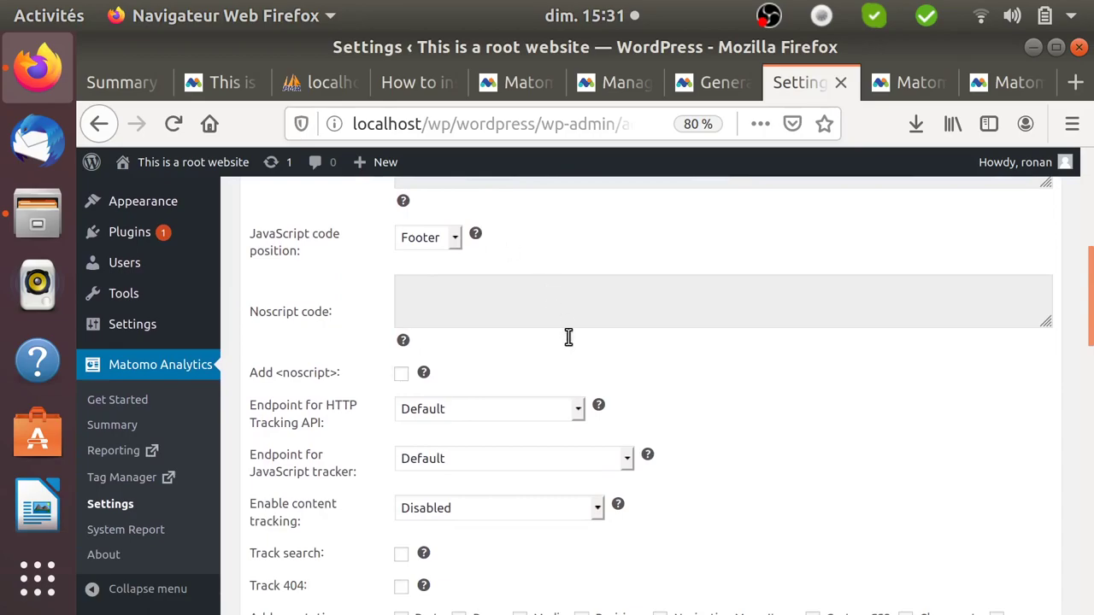
pyautogui.scroll(-4, 598, 362)
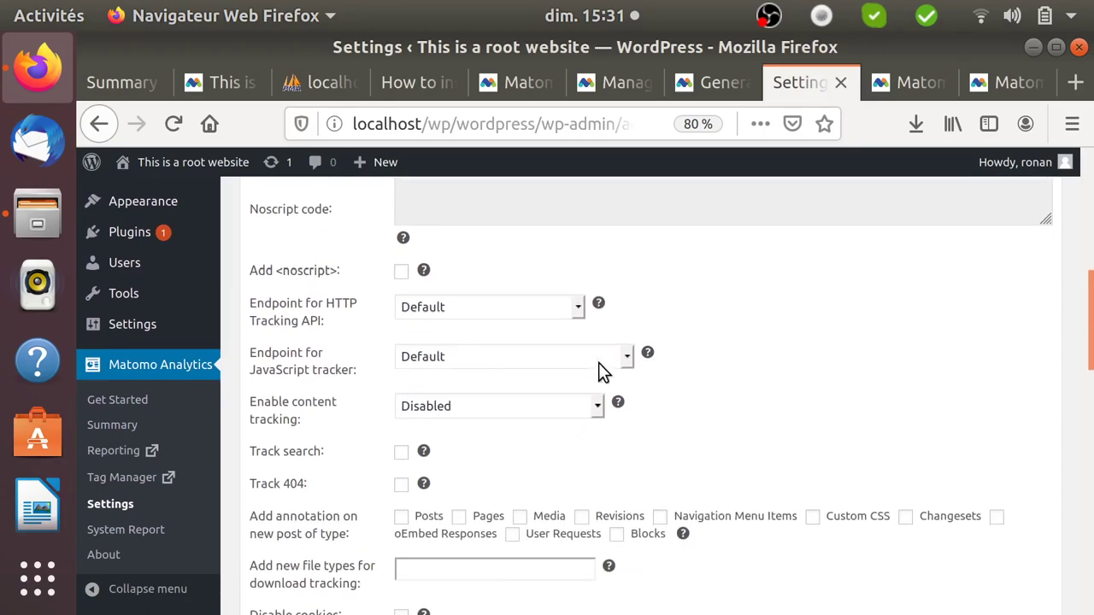
pyautogui.scroll(-5, 598, 362)
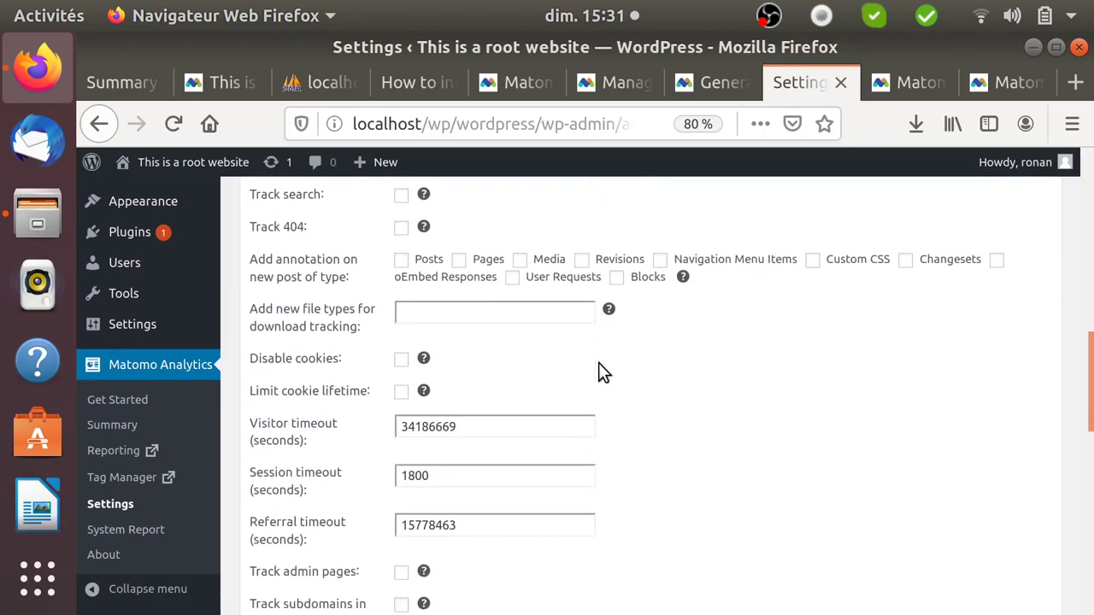
pyautogui.scroll(-1, 598, 363)
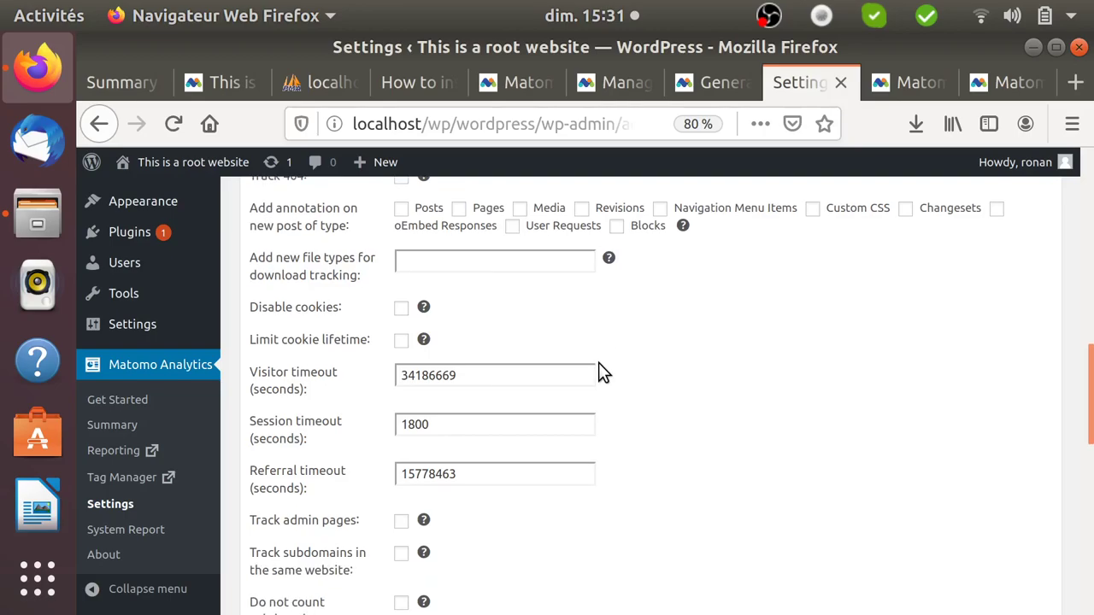
pyautogui.scroll(-3, 599, 363)
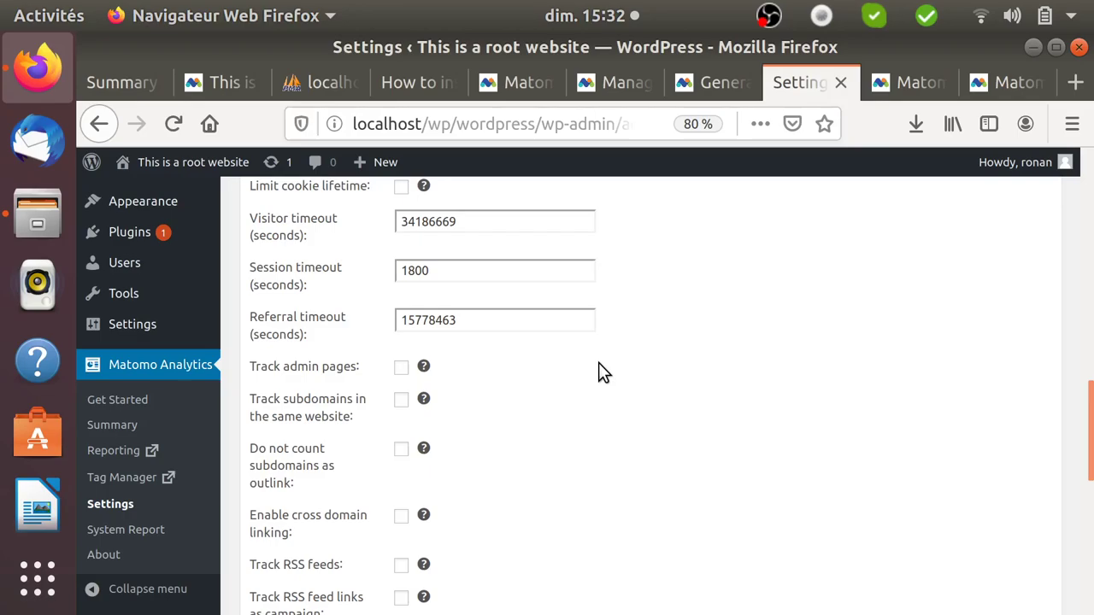
pyautogui.scroll(-7, 598, 362)
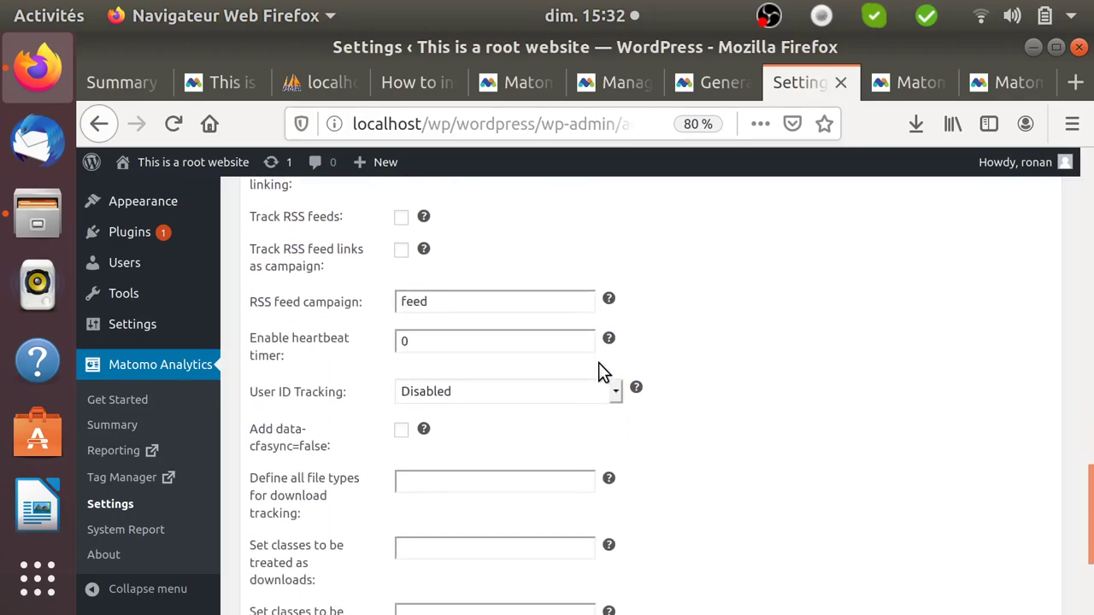
pyautogui.scroll(-2, 598, 363)
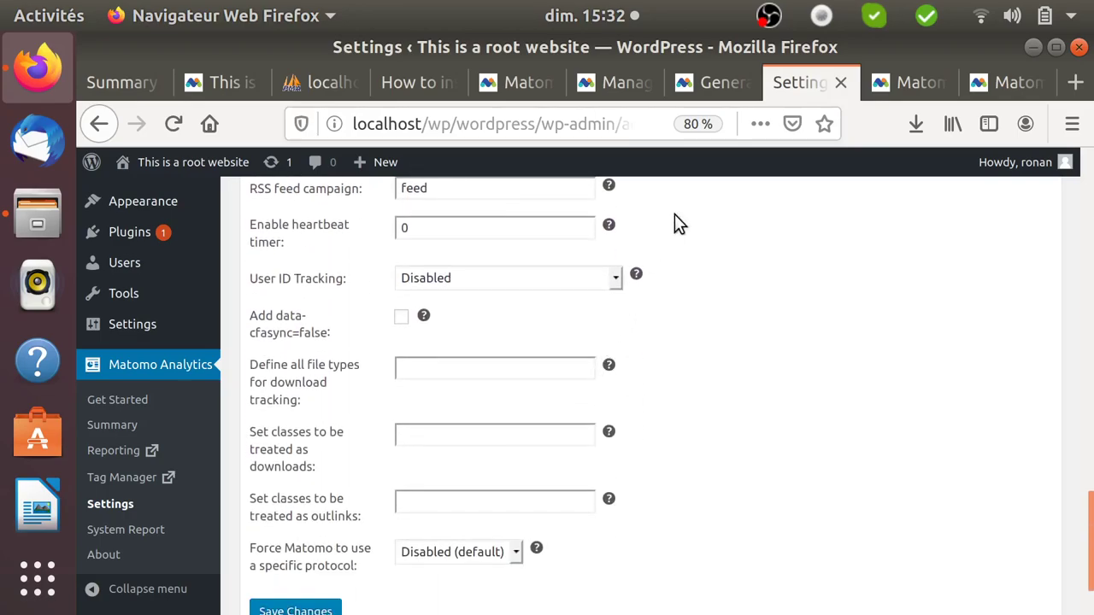
pyautogui.click(703, 83)
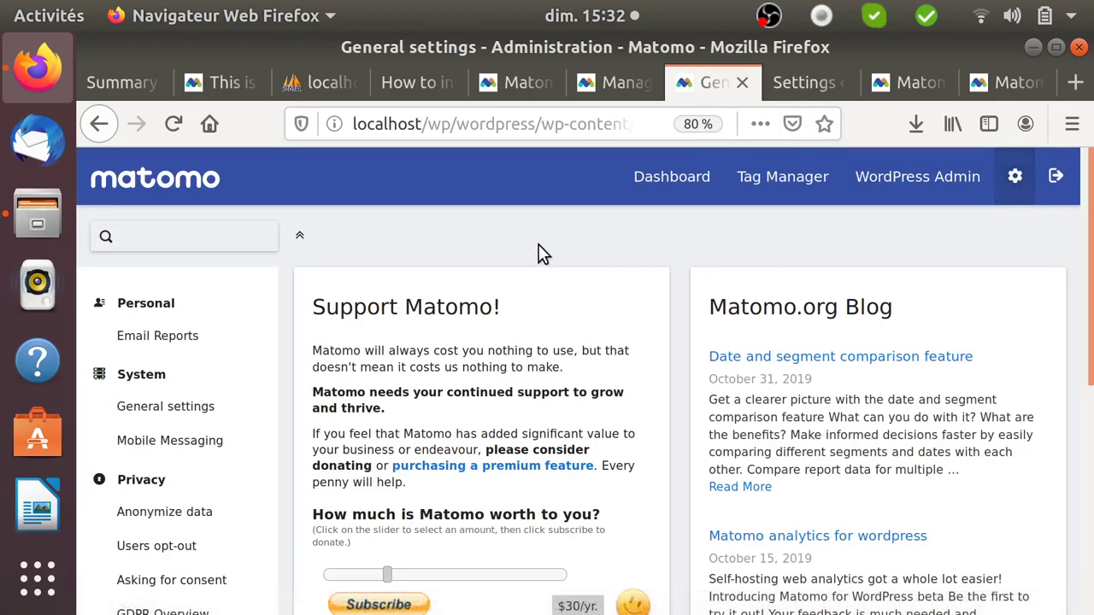
# Open System > General settings and look over the old-log deletion and CORS domain options.
pyautogui.click(198, 423)
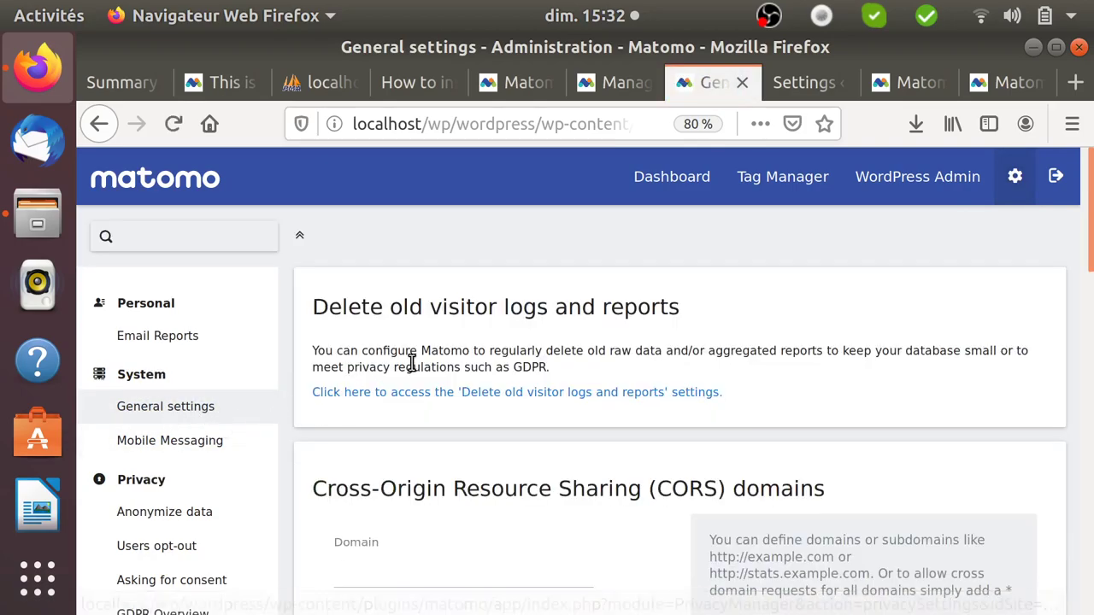
pyautogui.scroll(-5, 410, 361)
pyautogui.scroll(-12, 411, 362)
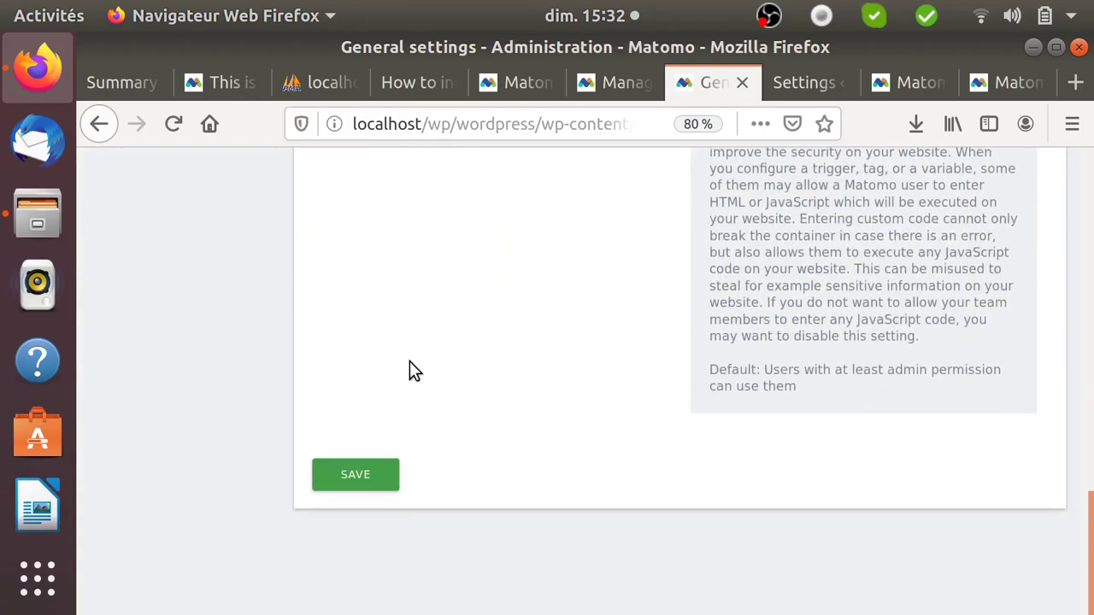
pyautogui.scroll(15, 409, 370)
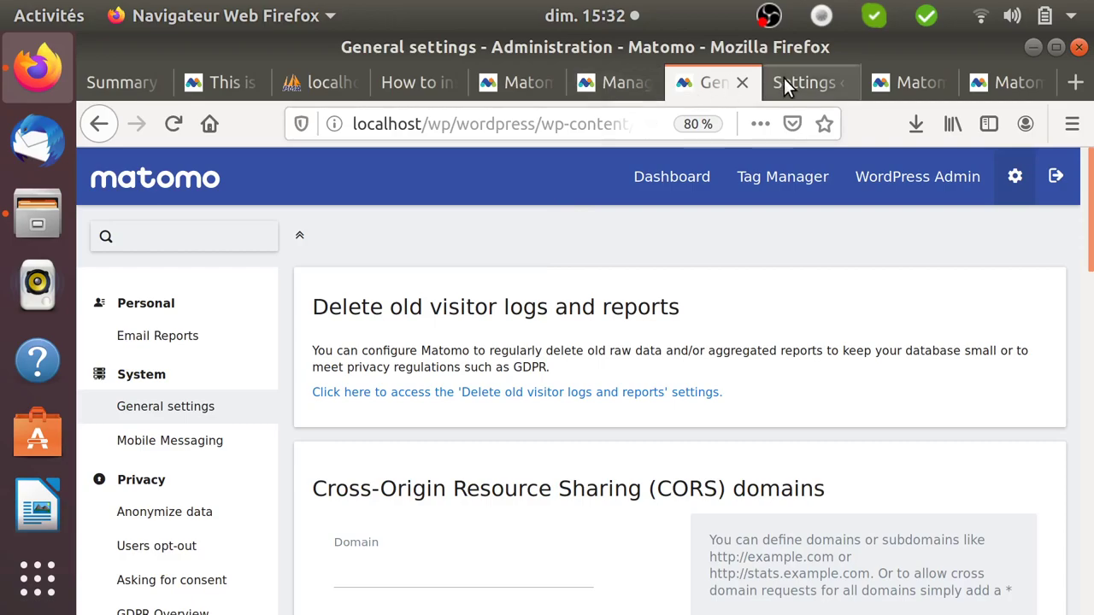
# Open the Matomo Dashboard for 'This is a root website'.
pyautogui.click(665, 186)
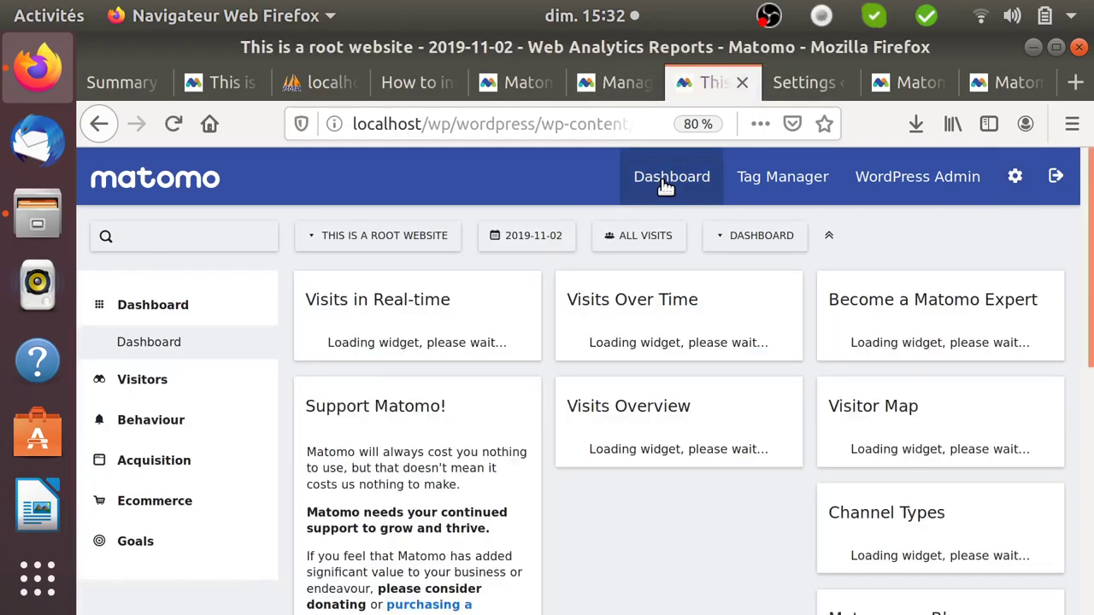